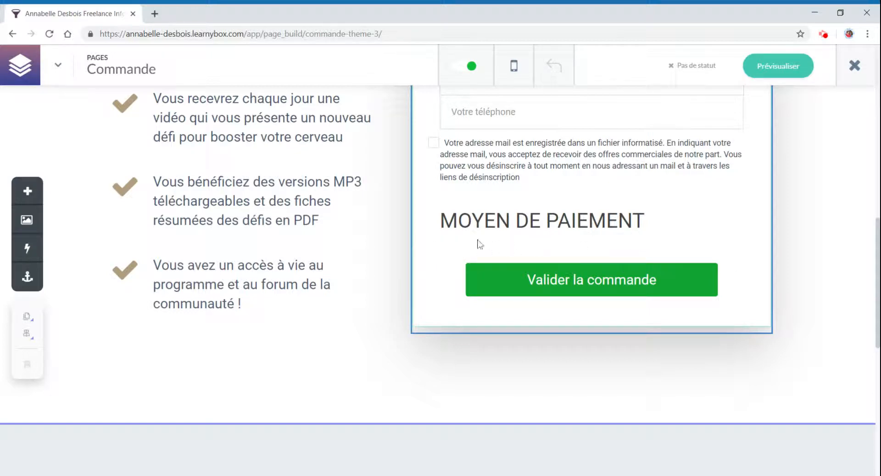
- Open the payment form behind the order page's payment form element to view the Thème 3 form
scroll(697, 259, up, 10)
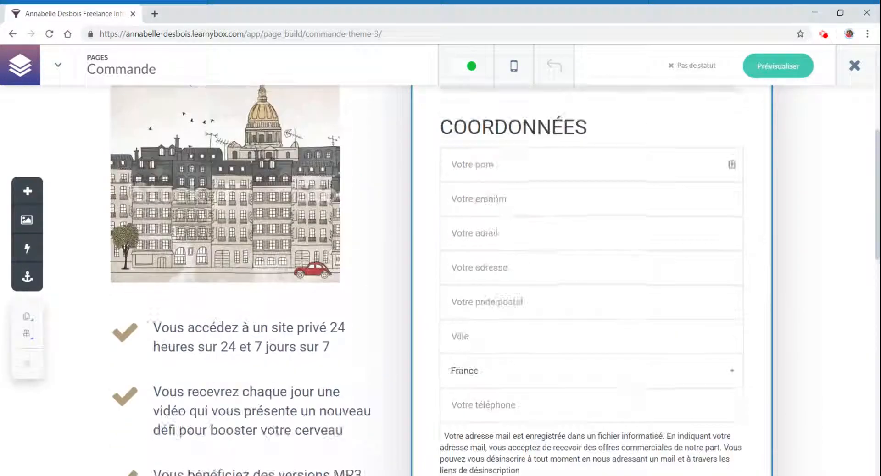
scroll(607, 280, up, 2)
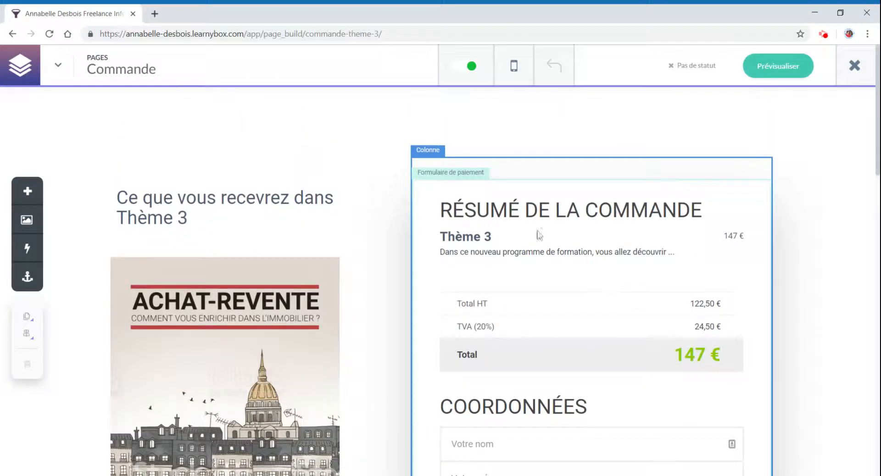
click(460, 195)
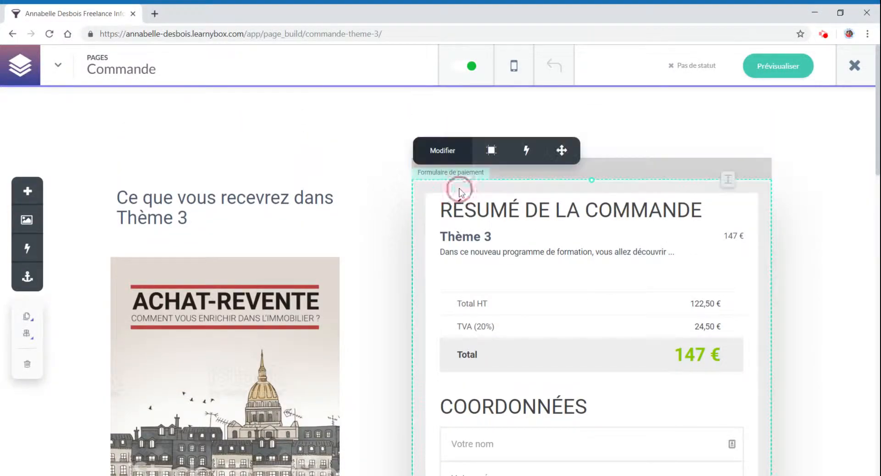
click(437, 151)
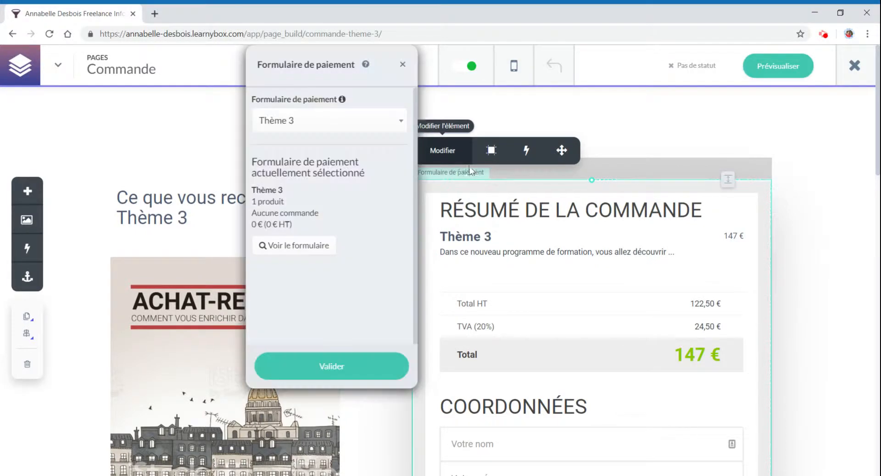
click(311, 250)
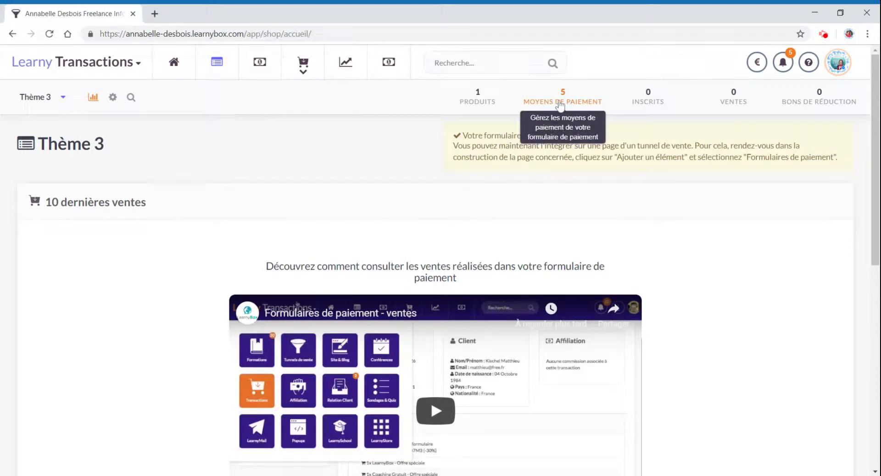
- Open the list of payment methods of the Thème 3 payment form
click(838, 64)
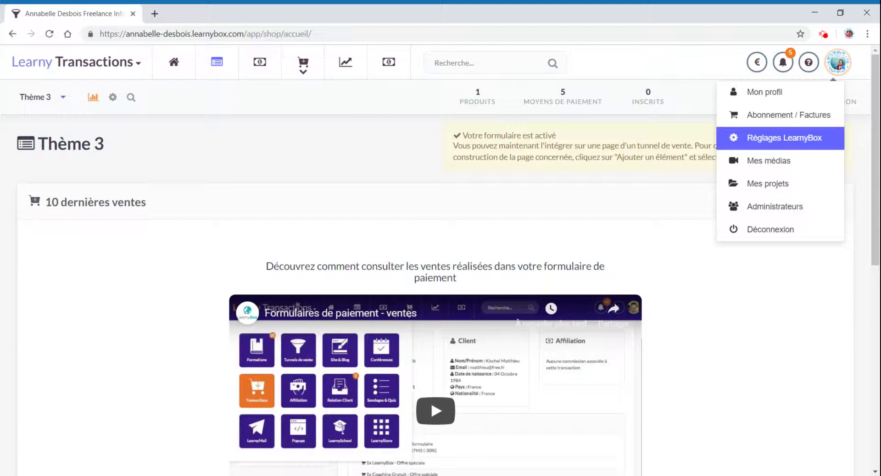
click(543, 101)
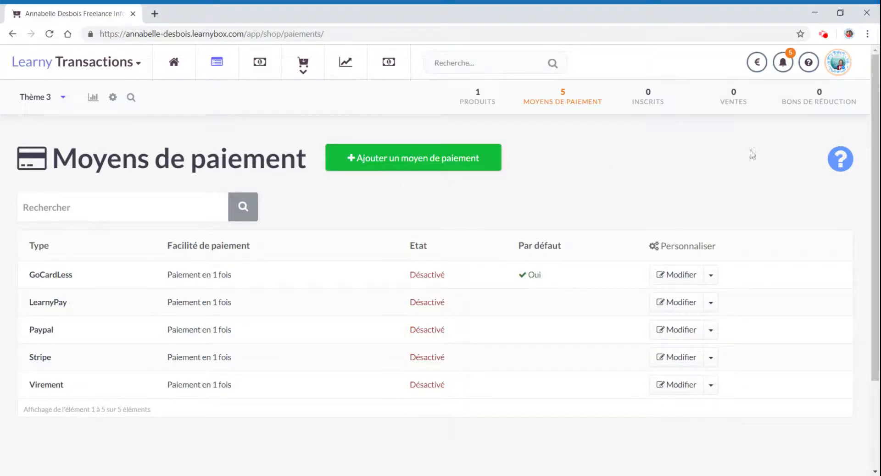
- Review the payment integrations available under the LearnyBox settings' Intégrations section
click(838, 62)
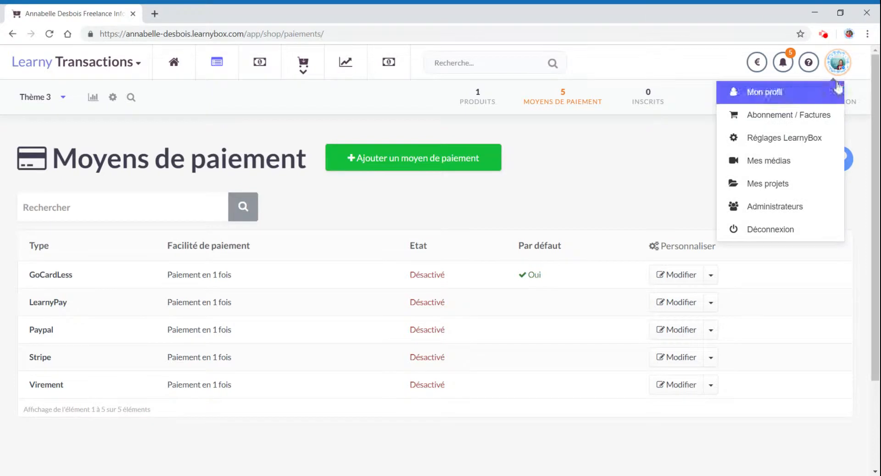
click(801, 141)
scroll(181, 370, down, 8)
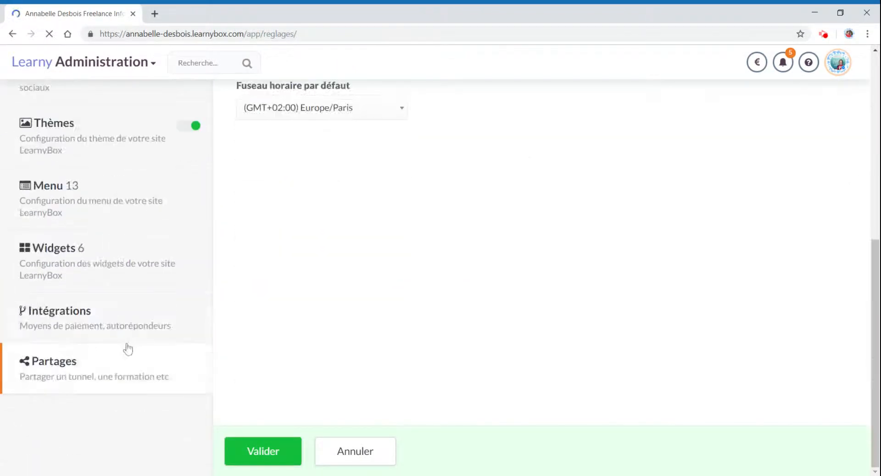
click(98, 319)
scroll(413, 348, down, 2)
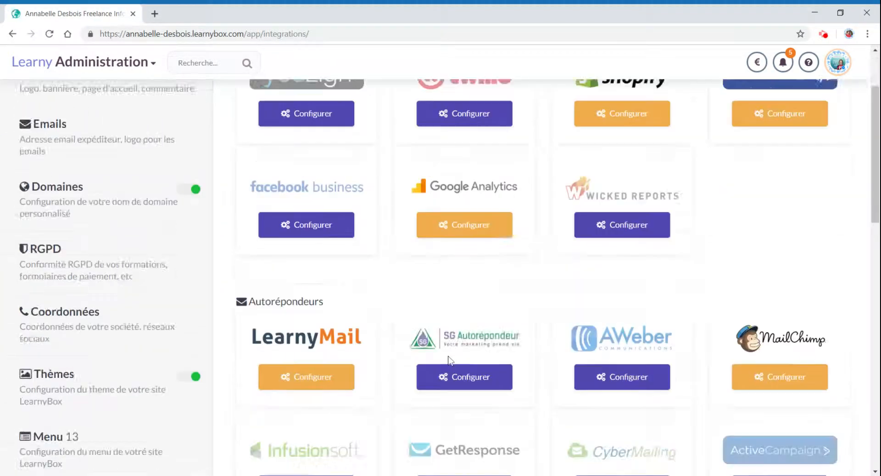
scroll(450, 361, down, 10)
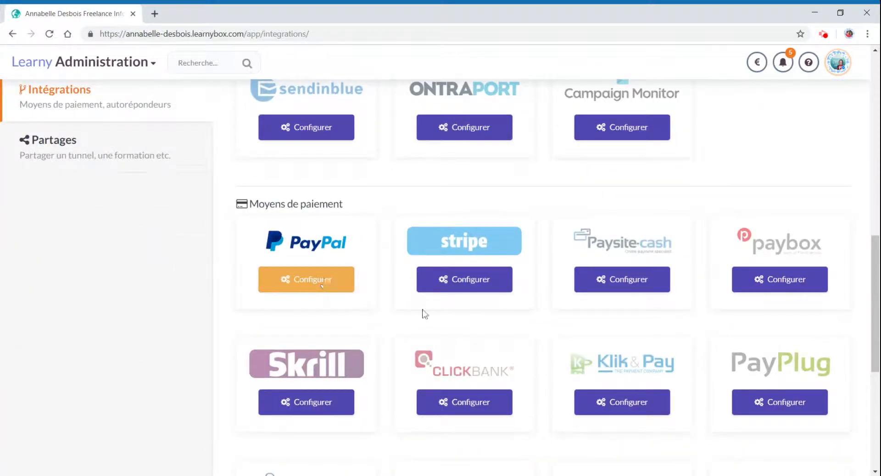
scroll(424, 314, down, 5)
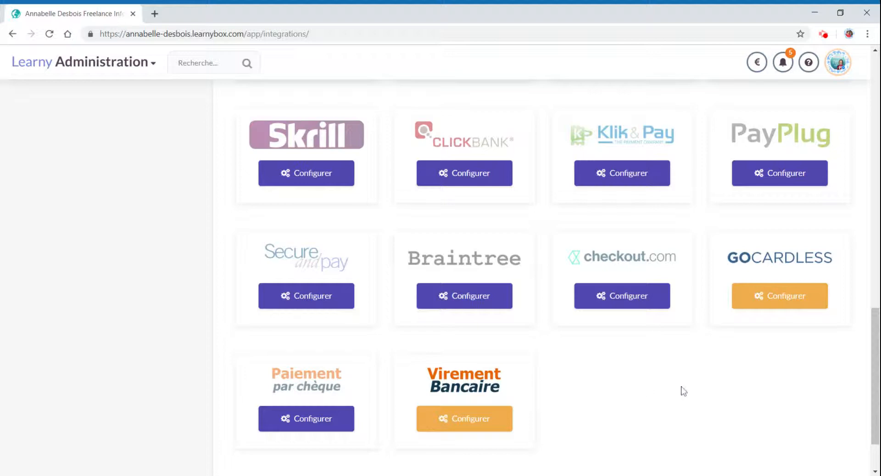
scroll(275, 234, up, 4)
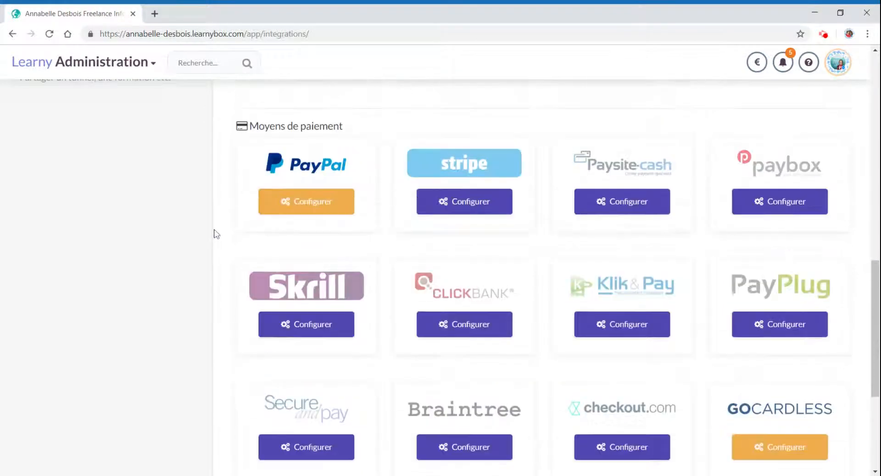
- Return to the Thème 3 payment form and start adding a new payment method
mouse_move(120, 110)
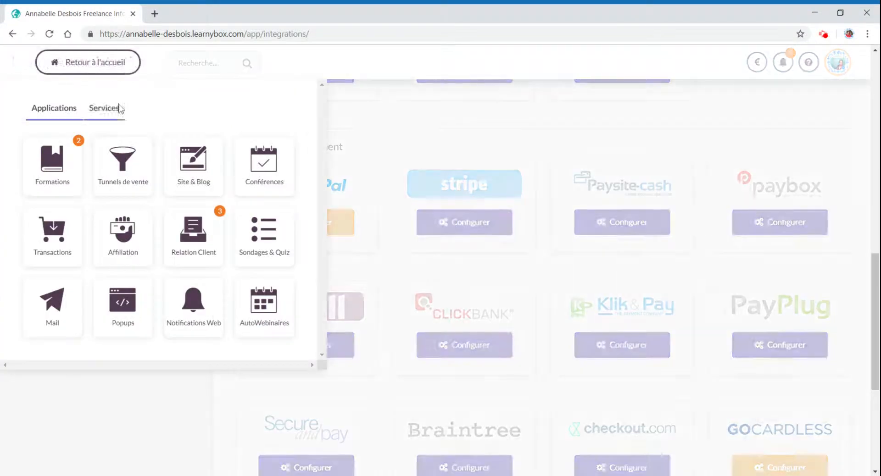
click(63, 233)
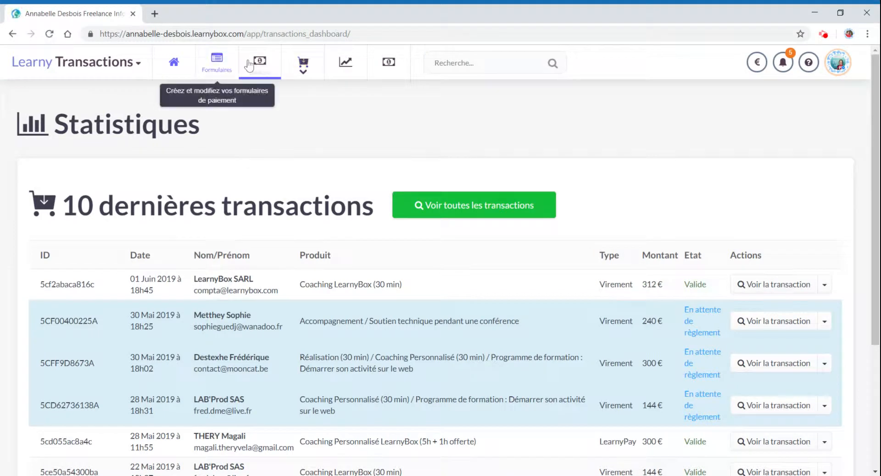
click(225, 66)
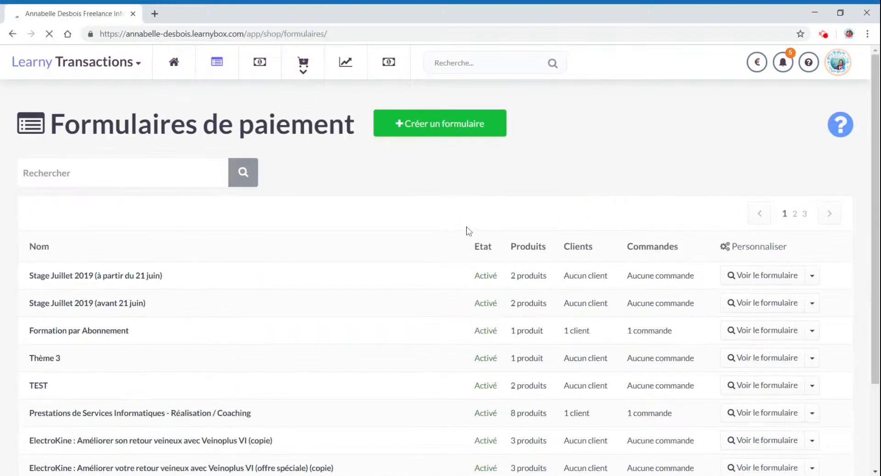
click(766, 358)
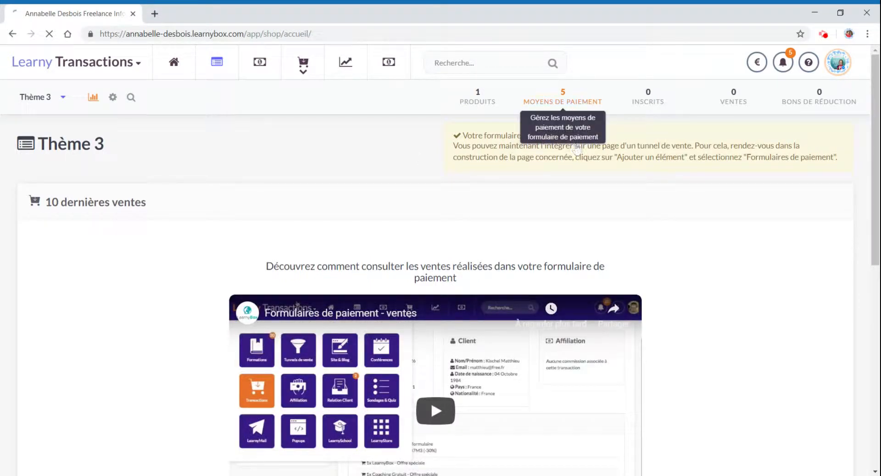
click(562, 98)
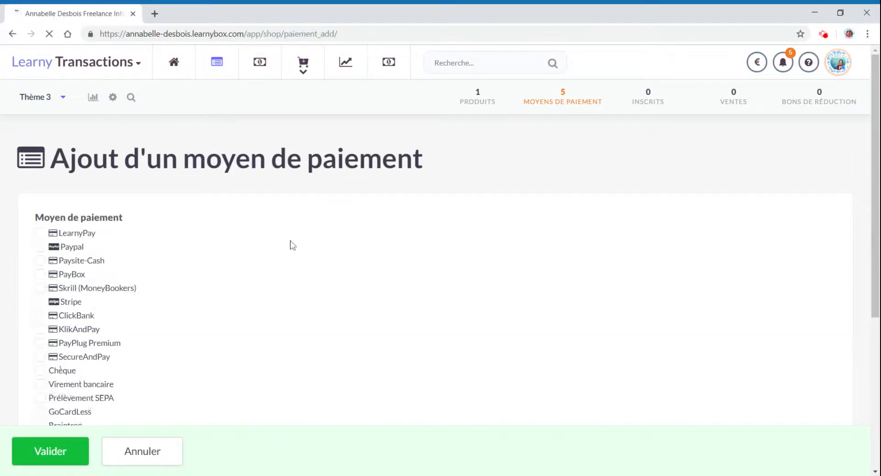
- Choose Paypal as the new payment method and expand its payment configuration section
click(42, 247)
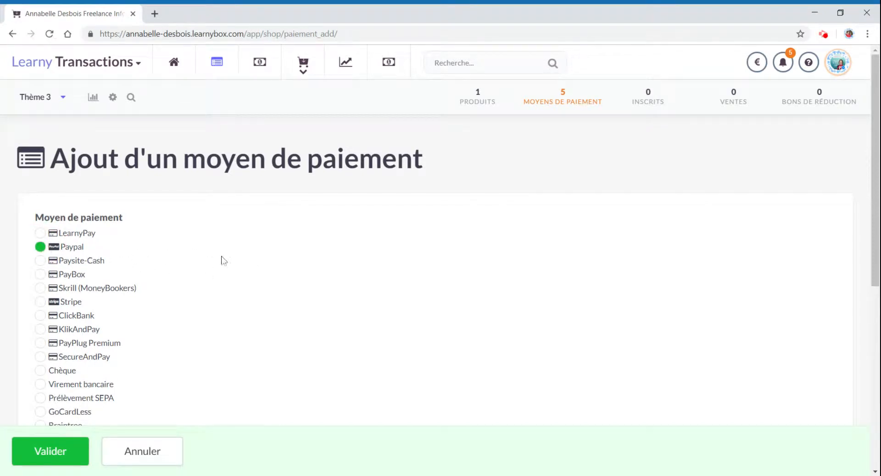
scroll(248, 264, down, 5)
scroll(245, 270, down, 1)
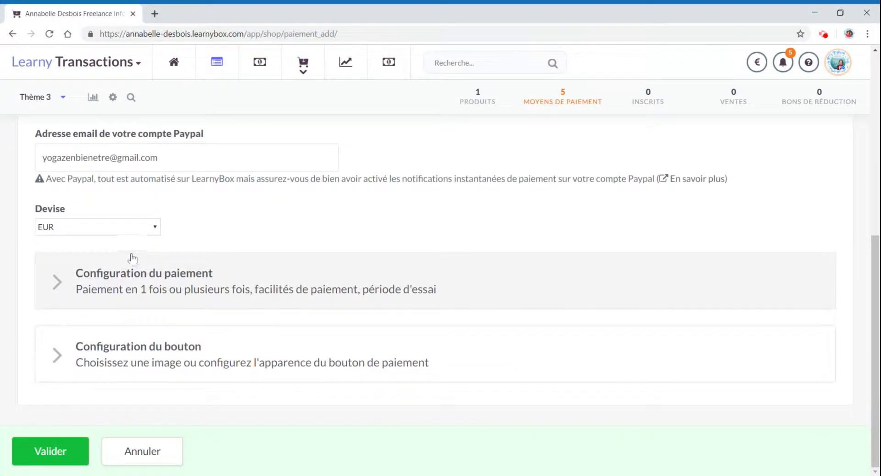
click(122, 278)
scroll(309, 301, down, 2)
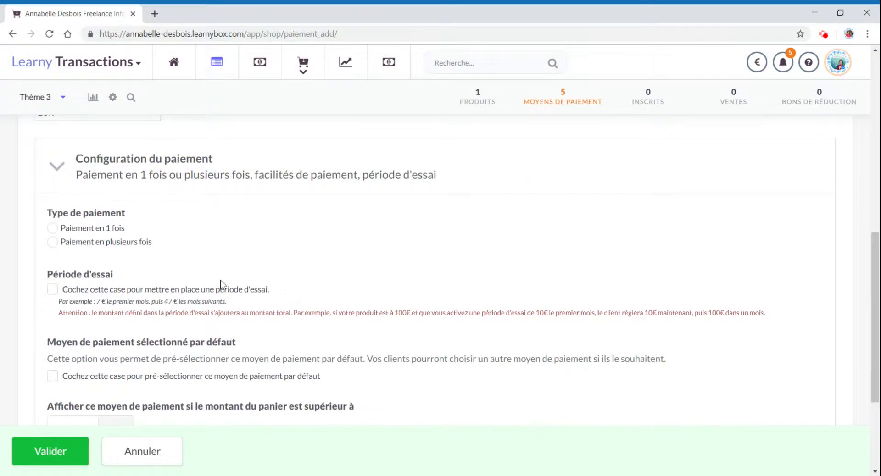
scroll(249, 247, up, 2)
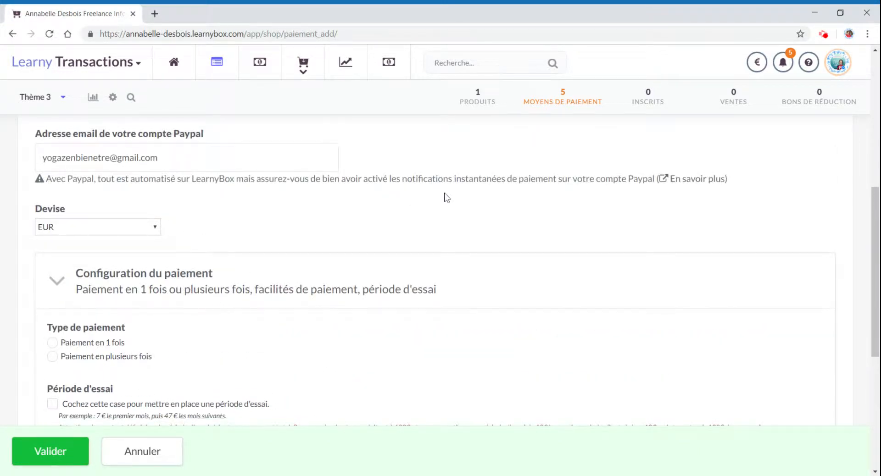
scroll(290, 246, down, 2)
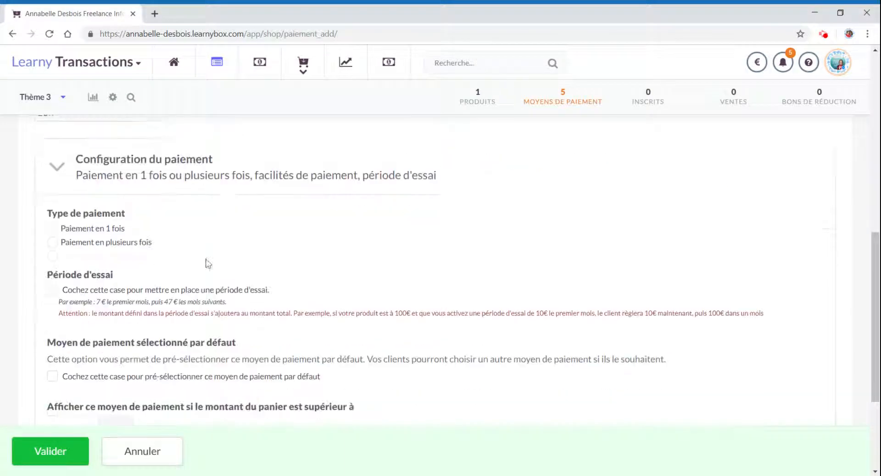
- Set the payment type to payment in several instalments with 3 payments
click(95, 229)
click(136, 242)
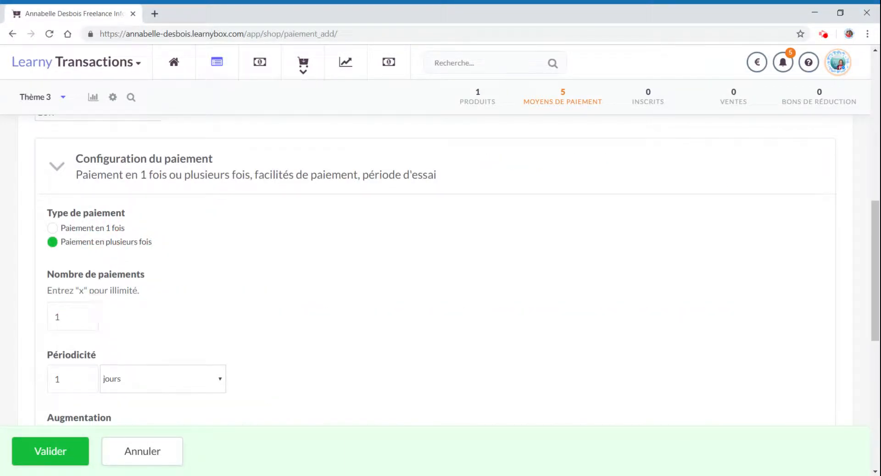
drag(86, 317, 5, 312)
text(3)
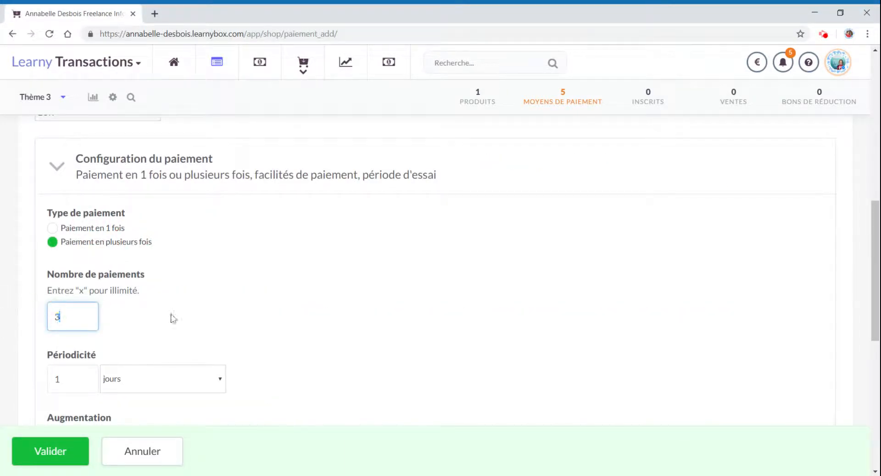
scroll(183, 321, down, 2)
click(131, 271)
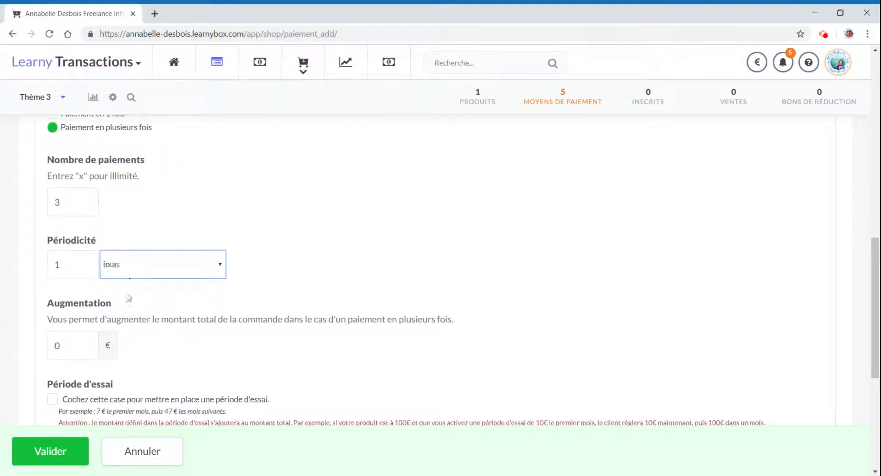
- Set the instalment price increase to 12 €
scroll(129, 297, down, 3)
drag(63, 175, 41, 181)
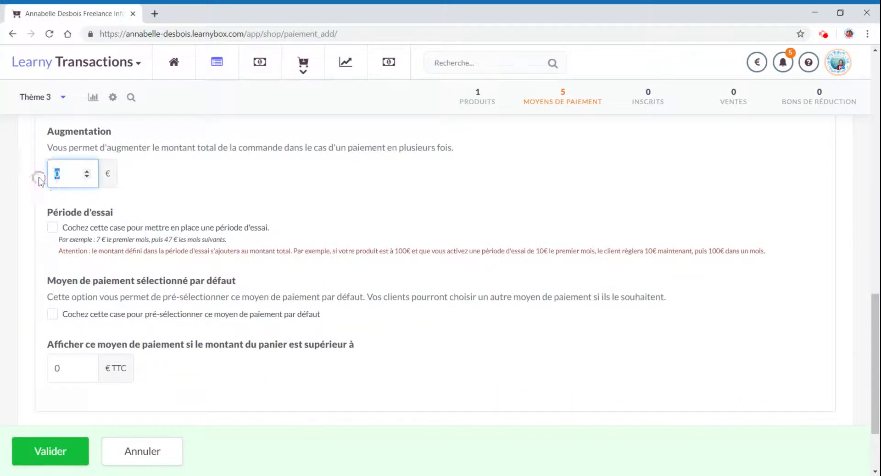
text(12)
- Enable a trial period and set its amount to 6 €
scroll(117, 229, down, 1)
click(54, 171)
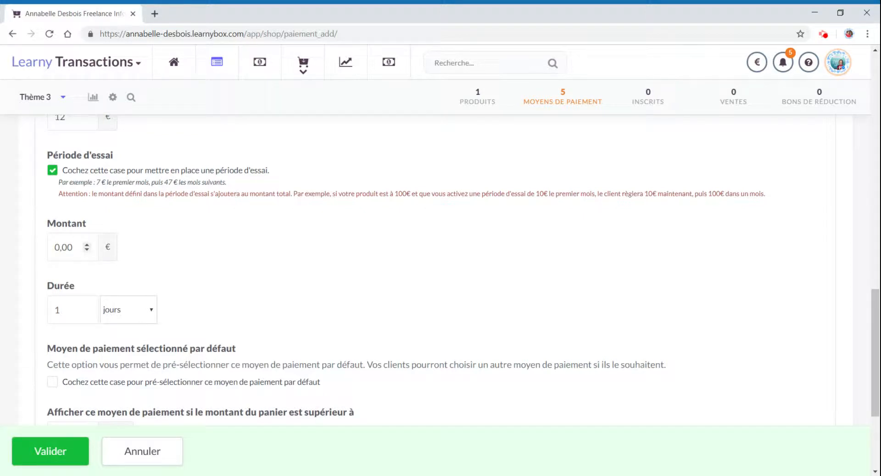
double_click(57, 247)
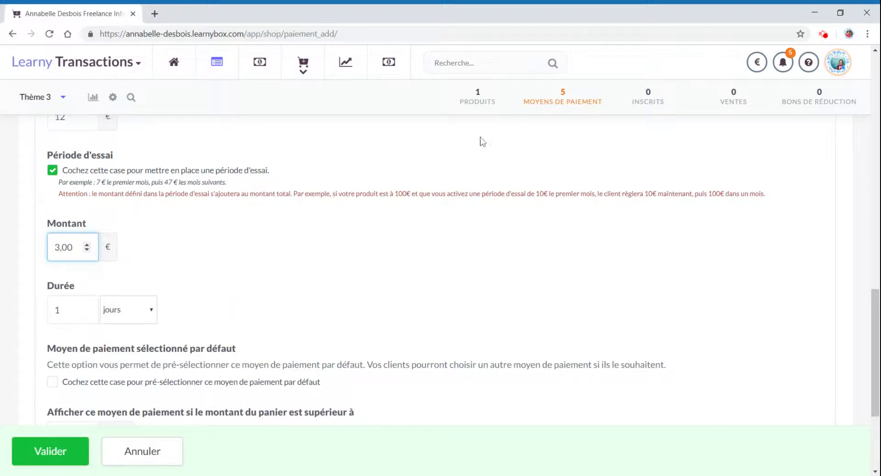
double_click(58, 248)
text(6)
- Set the trial duration to 10 days and preselect this payment method by default
scroll(340, 270, down, 3)
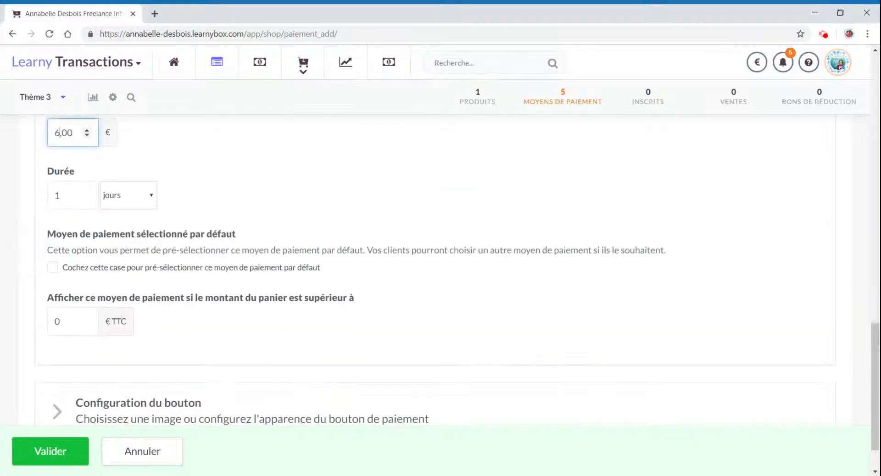
click(59, 195)
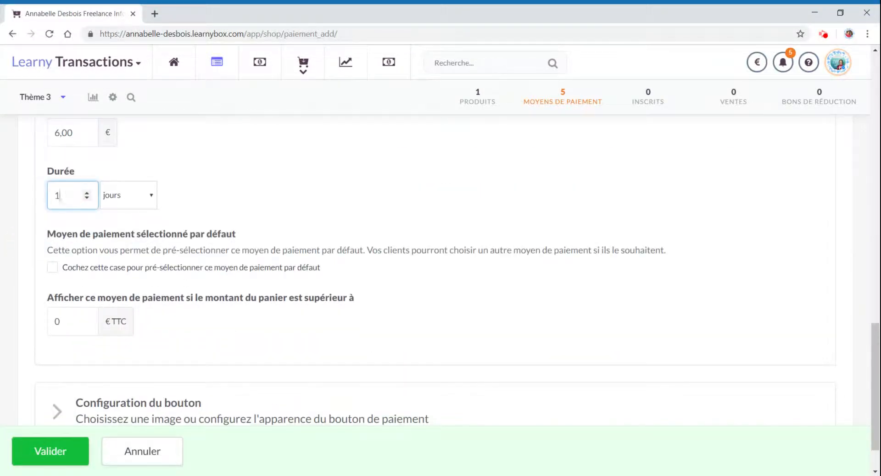
text(0)
scroll(123, 246, down, 1)
click(59, 212)
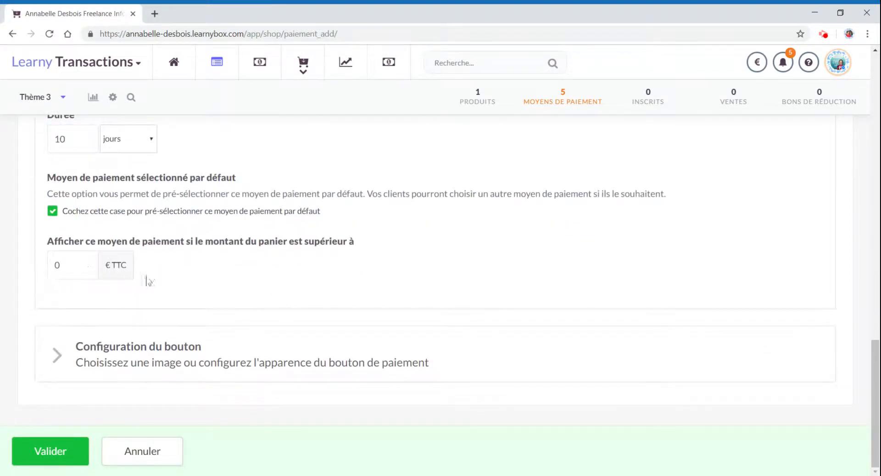
- Expand the button configuration and set the button text to "Régler 2 mensualités de [[MONTANT]] par Paypal"
click(138, 347)
scroll(189, 301, up, 3)
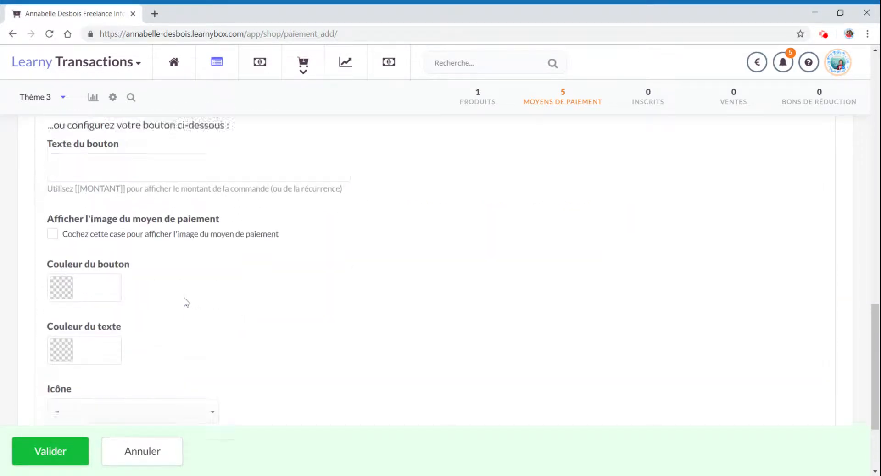
scroll(186, 301, up, 3)
click(102, 329)
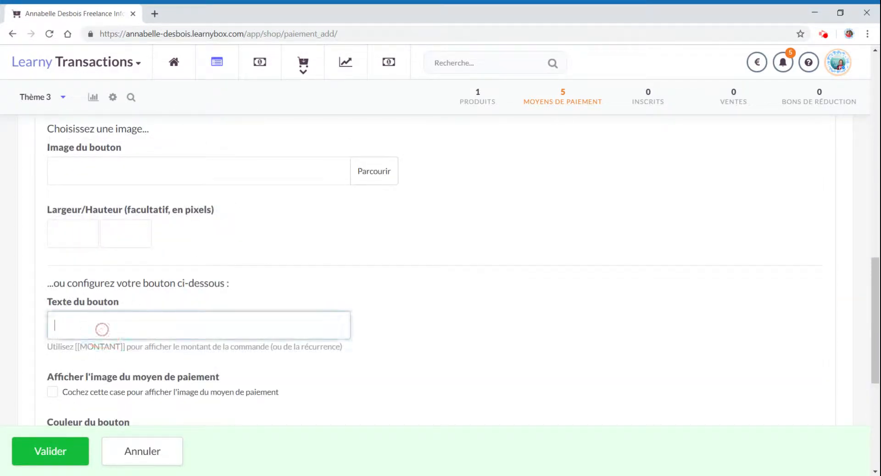
text(Régler 2 mensualités de [[MONTANT]] par CB)
key(ctrl+z)
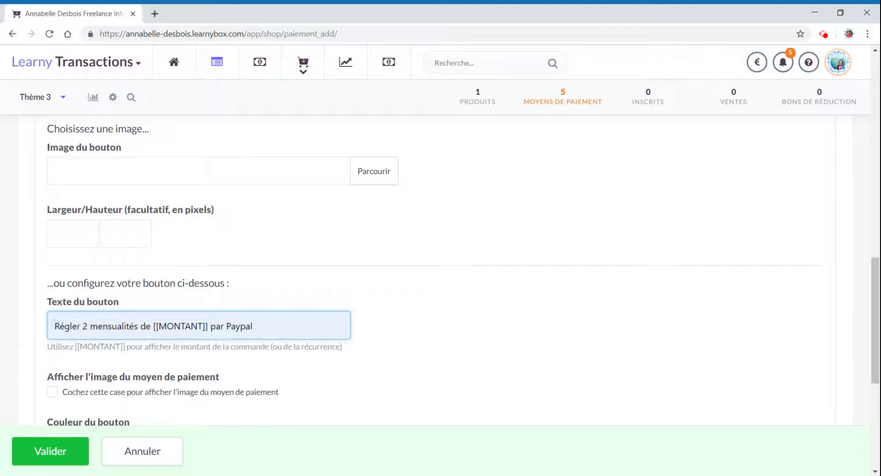
- Reopen the payment configuration section and review the instalment and trial settings
scroll(130, 302, up, 9)
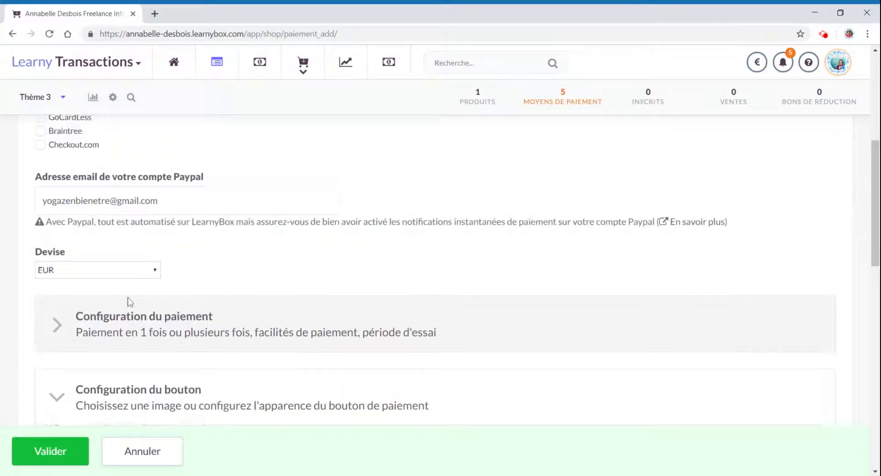
click(208, 317)
scroll(271, 330, down, 9)
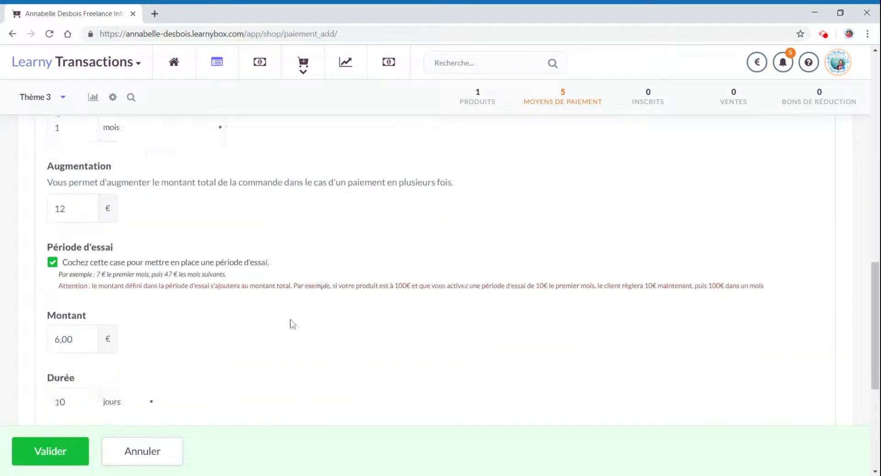
scroll(291, 324, down, 6)
click(173, 338)
scroll(169, 338, down, 6)
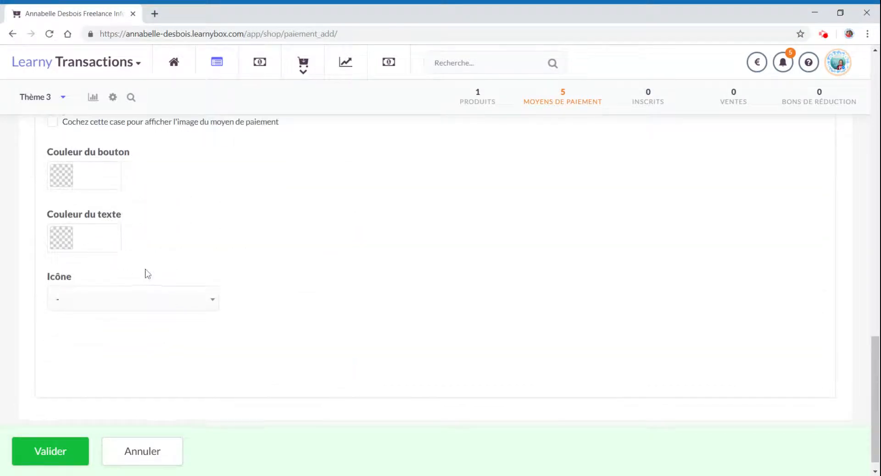
scroll(148, 274, up, 5)
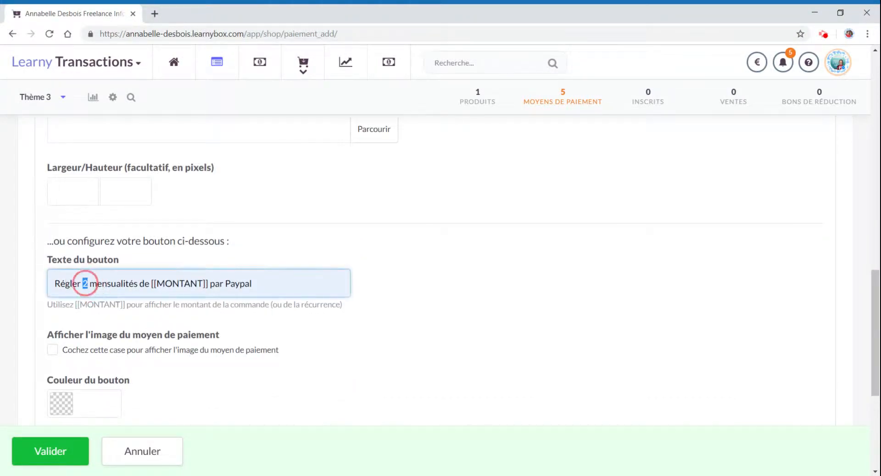
- Change the button text to "Régler 3 mensualités de [[MONTANT]] par Paypal"
double_click(84, 283)
text(3)
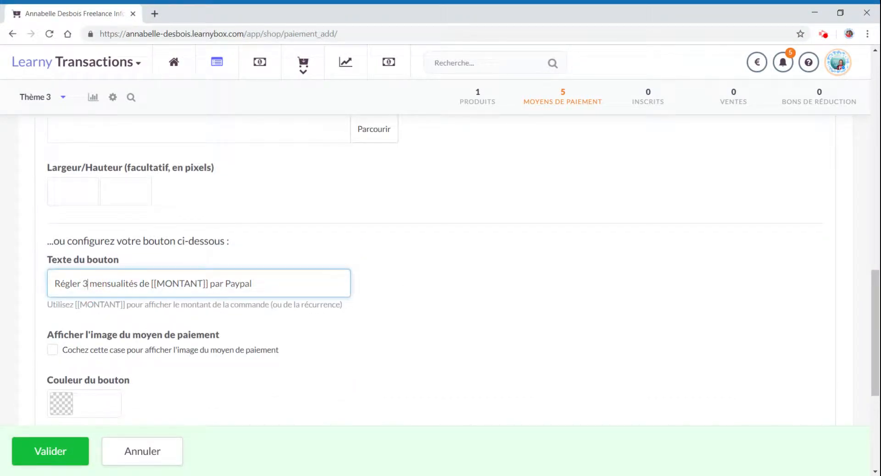
drag(151, 284, 206, 285)
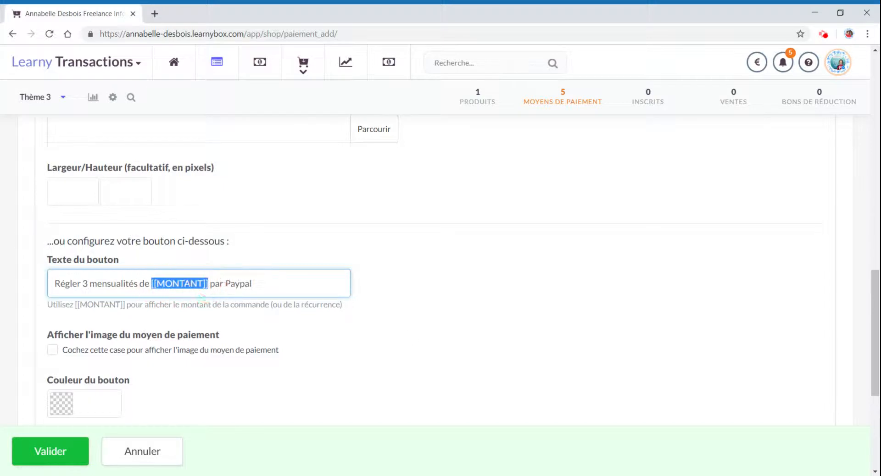
click(431, 337)
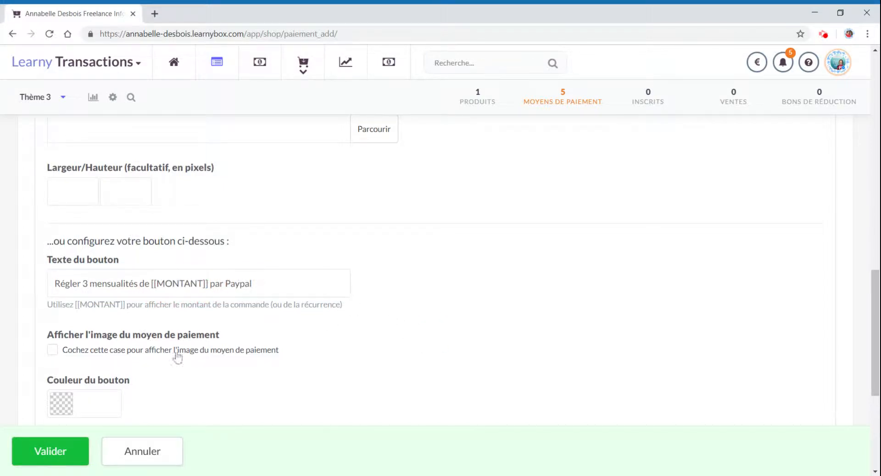
- Enable showing the payment method image on the button and save the Paypal instalment method
click(123, 356)
scroll(462, 340, down, 2)
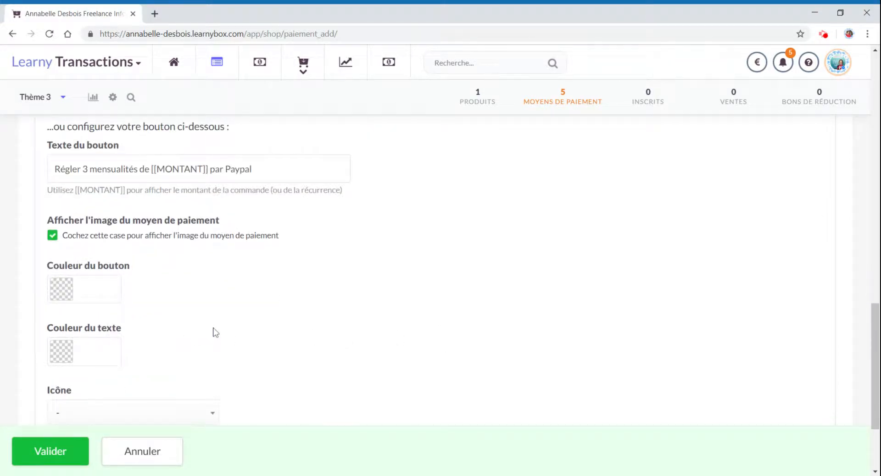
scroll(168, 353, down, 1)
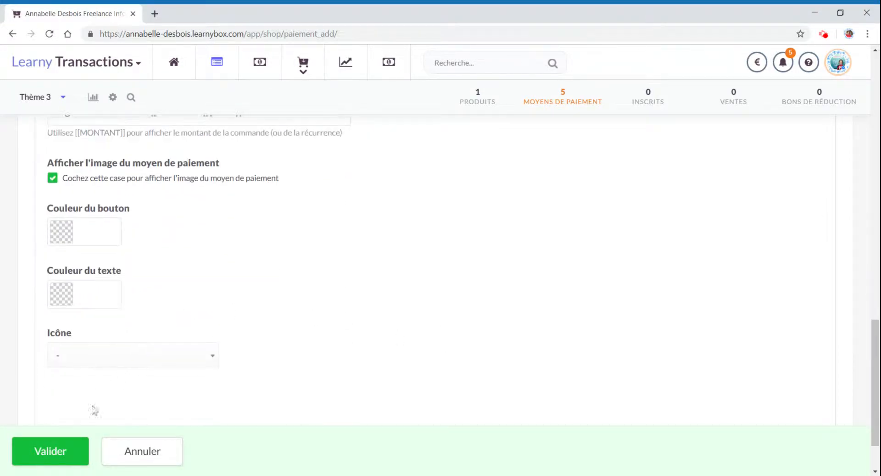
click(51, 451)
click(49, 451)
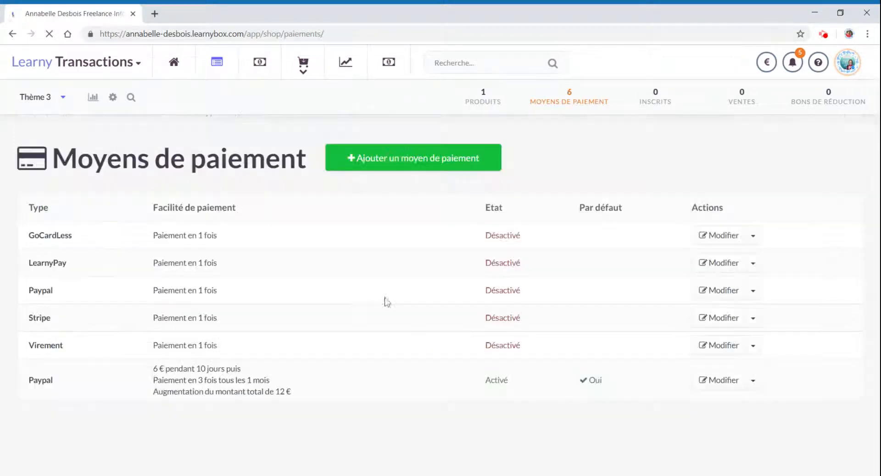
- Preview the payment form's payment section and return to the payment methods list
click(131, 98)
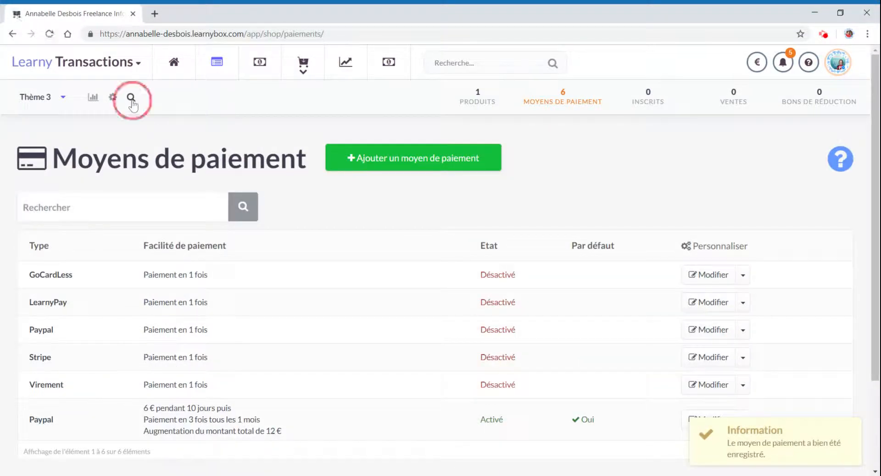
scroll(458, 321, down, 10)
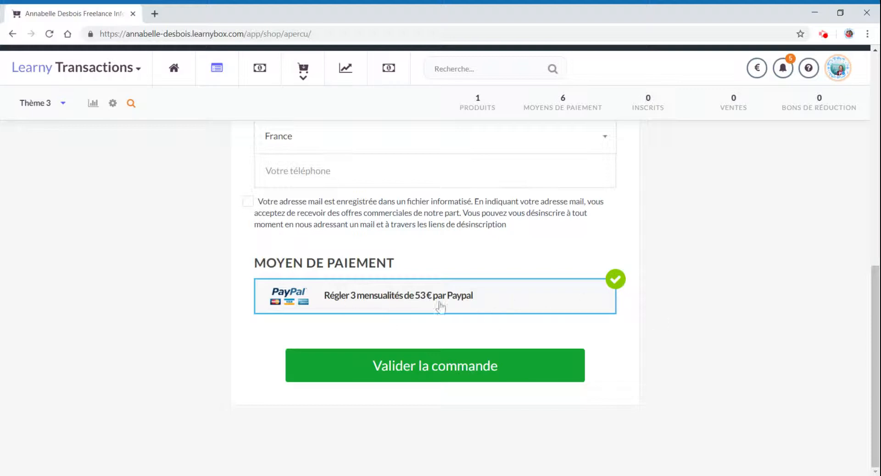
scroll(591, 309, up, 8)
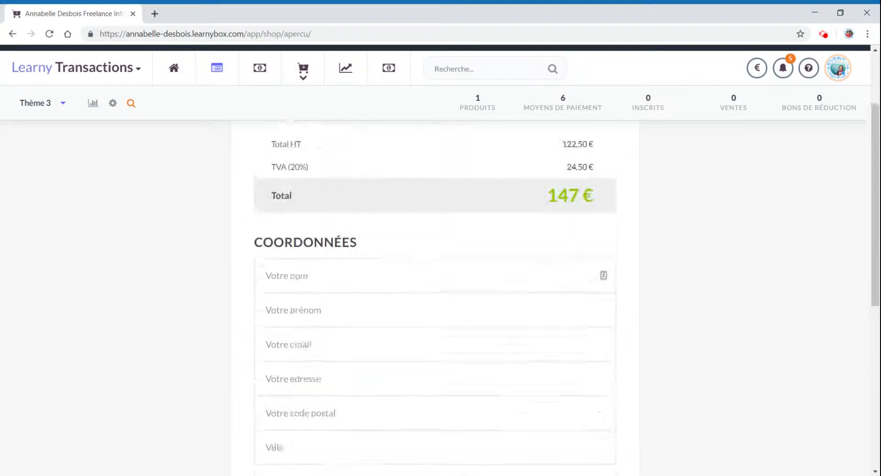
scroll(557, 317, up, 2)
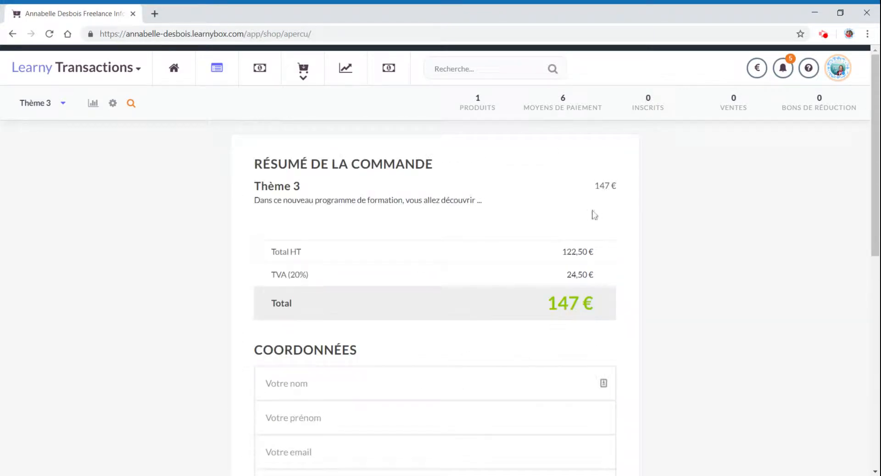
scroll(598, 309, down, 10)
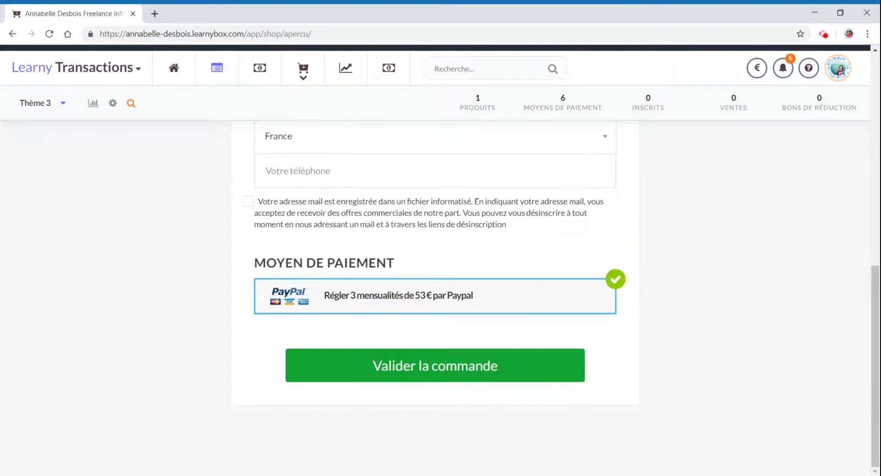
click(577, 108)
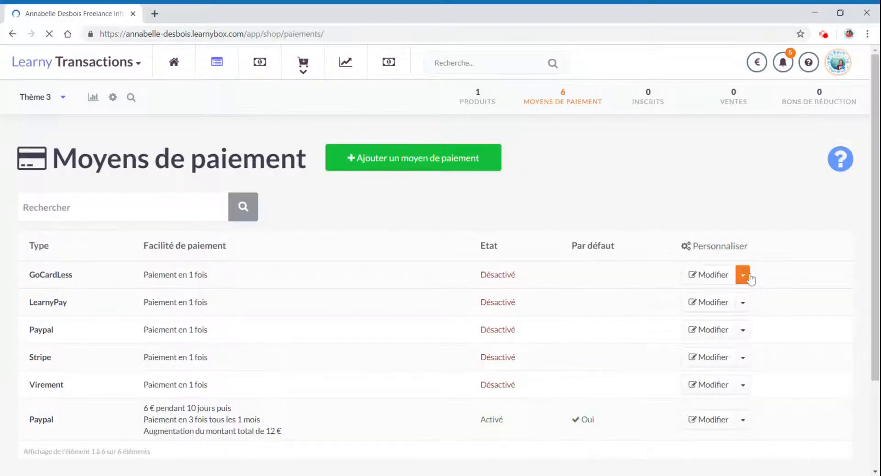
- Activate the one-time Paypal and LearnyPay payment methods
click(743, 331)
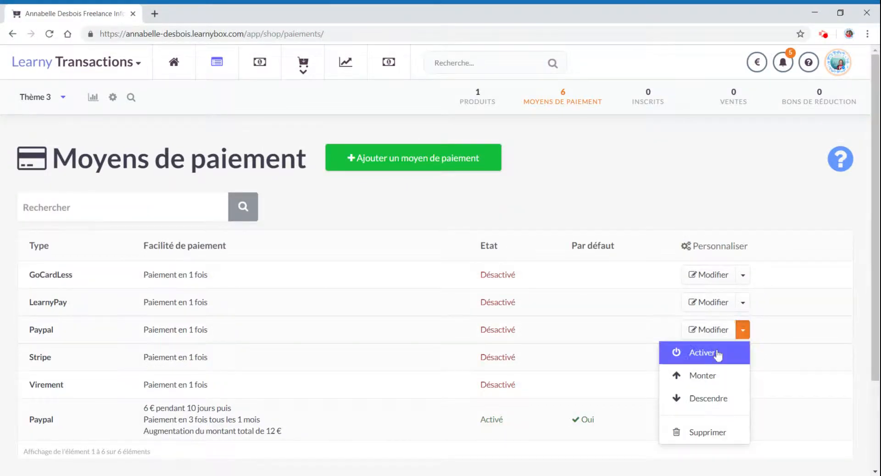
click(665, 356)
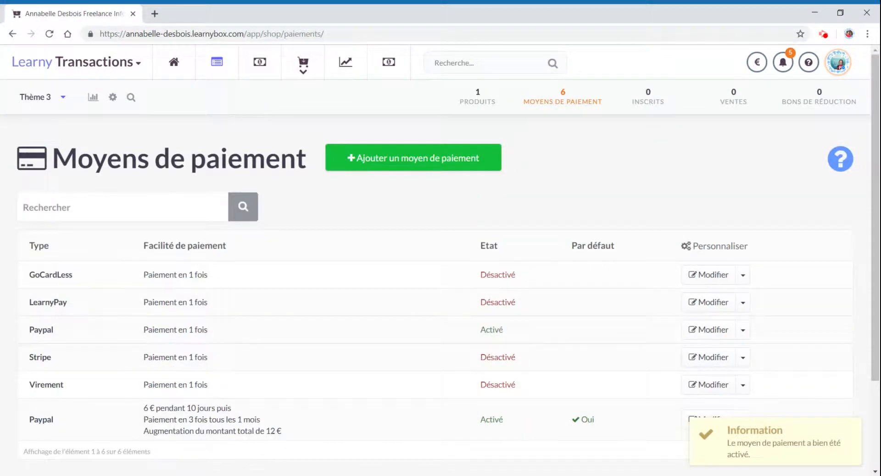
click(743, 303)
click(711, 322)
- Open the payment form preview again to check the listed payment options, then go back to the payment methods
click(504, 101)
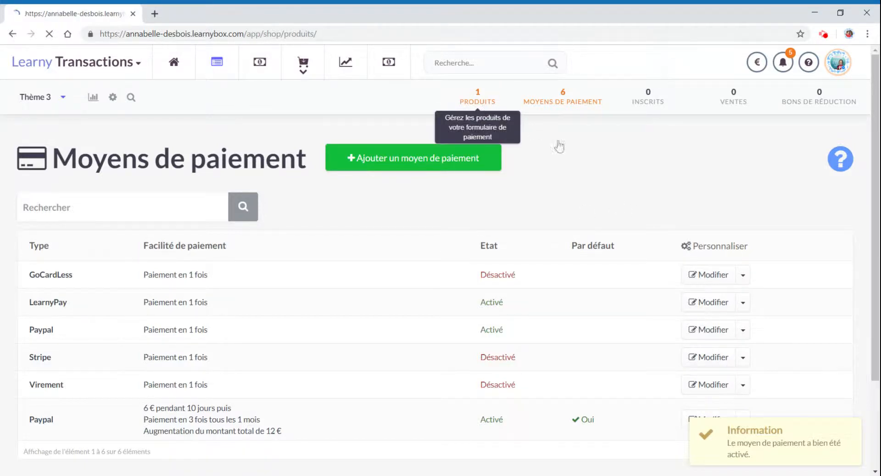
click(131, 97)
scroll(568, 276, down, 8)
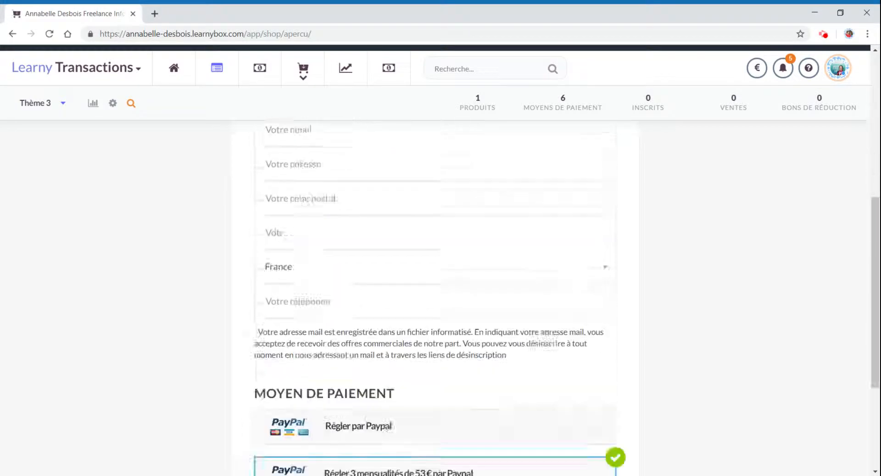
scroll(558, 320, up, 1)
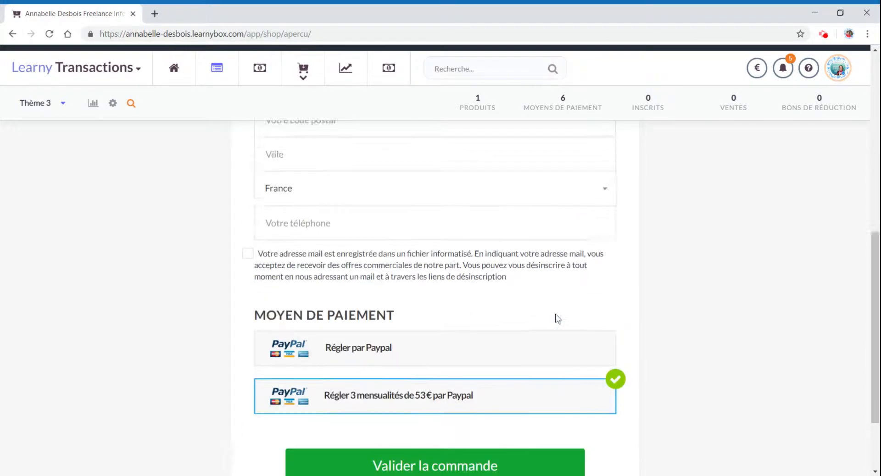
scroll(409, 376, up, 3)
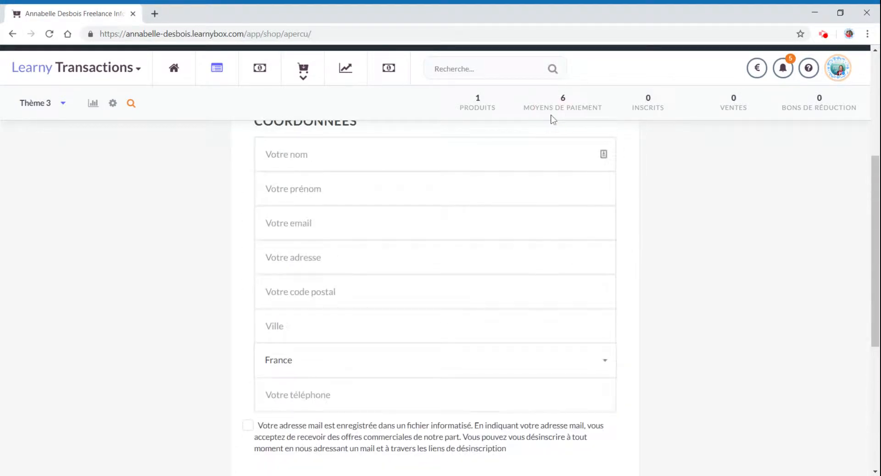
click(579, 115)
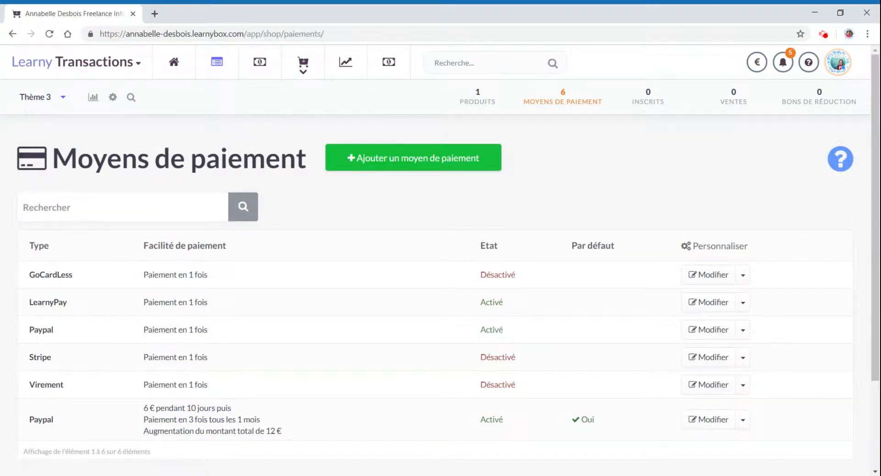
click(131, 97)
scroll(647, 275, down, 5)
scroll(647, 277, down, 4)
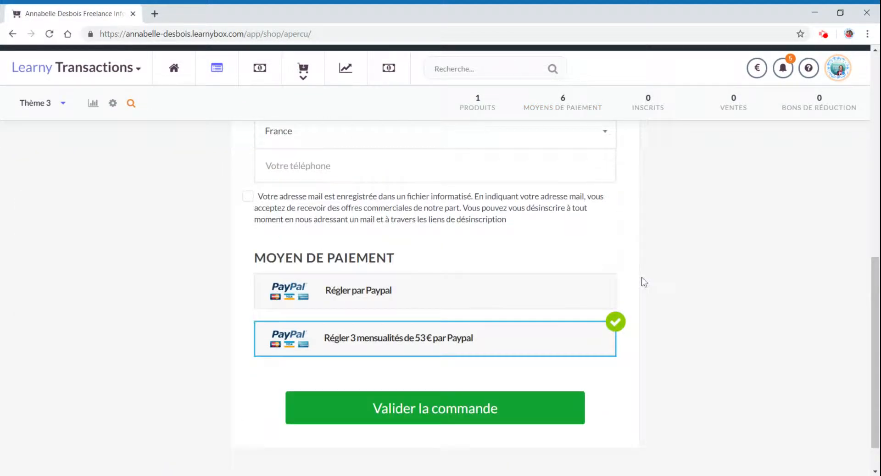
click(131, 104)
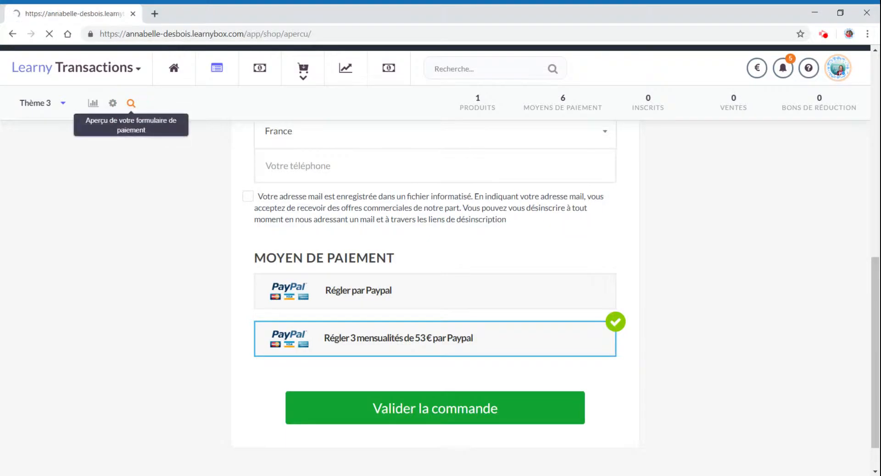
scroll(683, 283, down, 9)
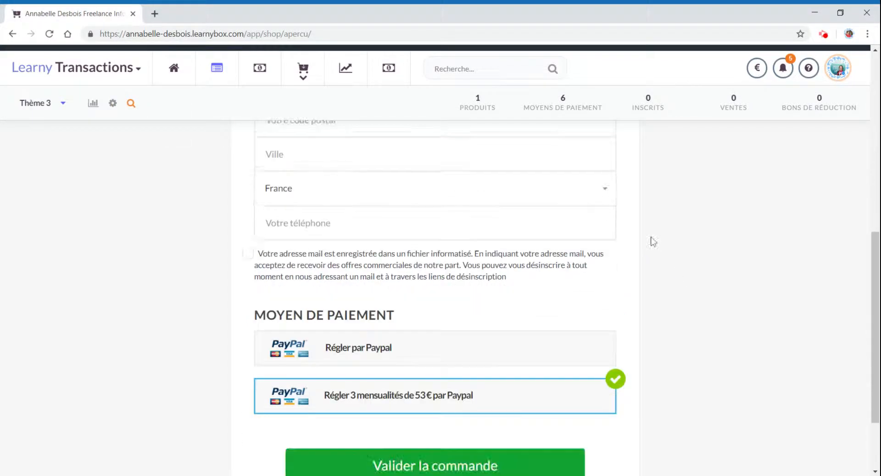
click(579, 109)
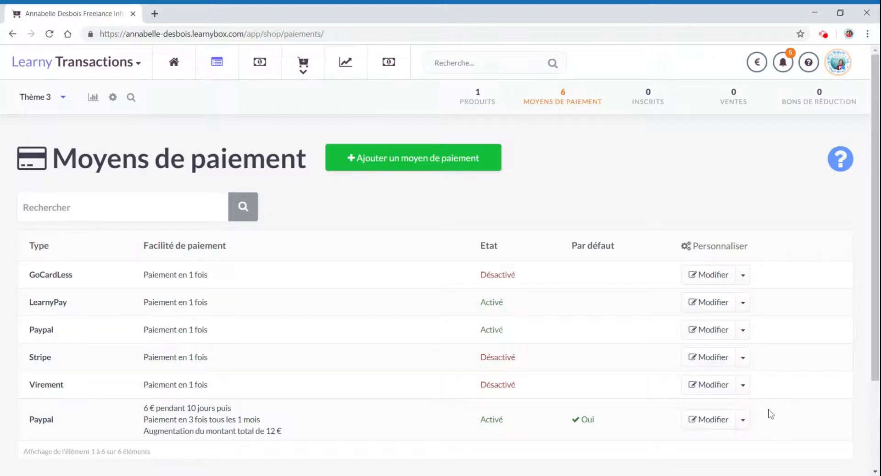
- Move LearnyPay up one position in the payment methods order
click(743, 420)
scroll(768, 390, down, 1)
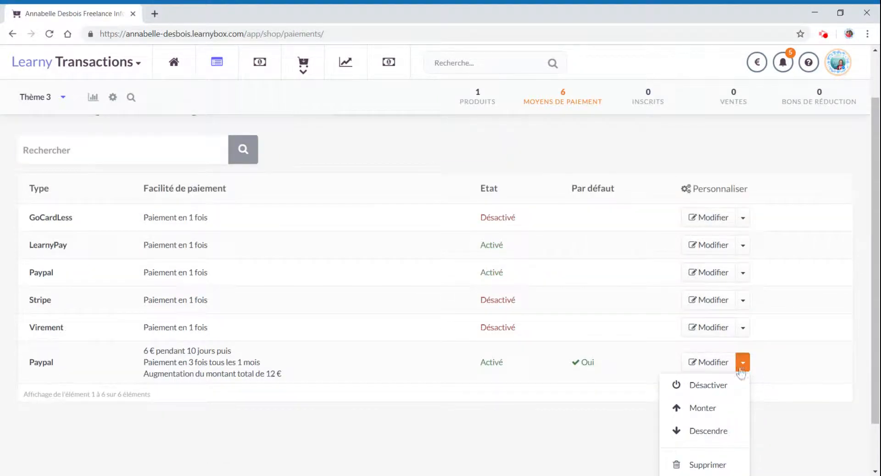
click(743, 246)
click(724, 289)
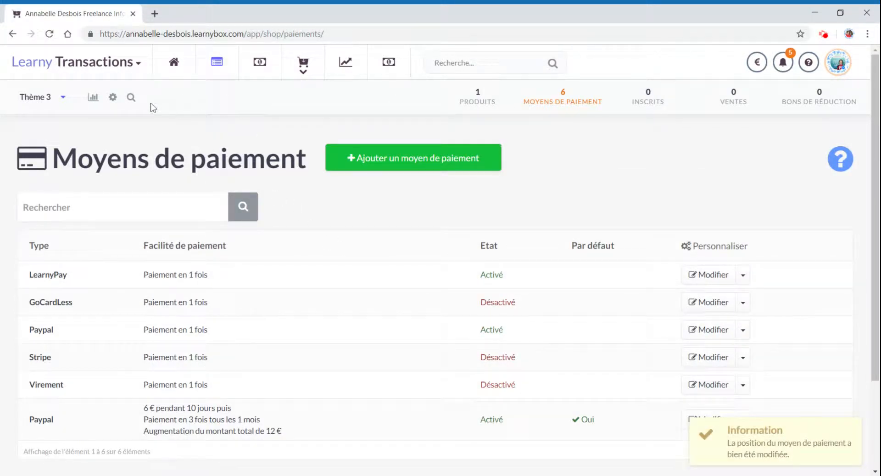
- Preview the payment form to check the payment methods shown
click(131, 99)
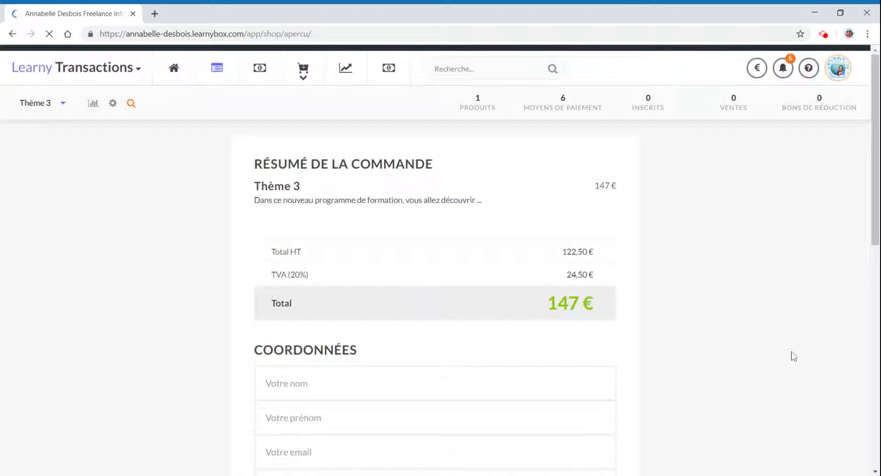
scroll(791, 356, down, 5)
scroll(587, 311, down, 4)
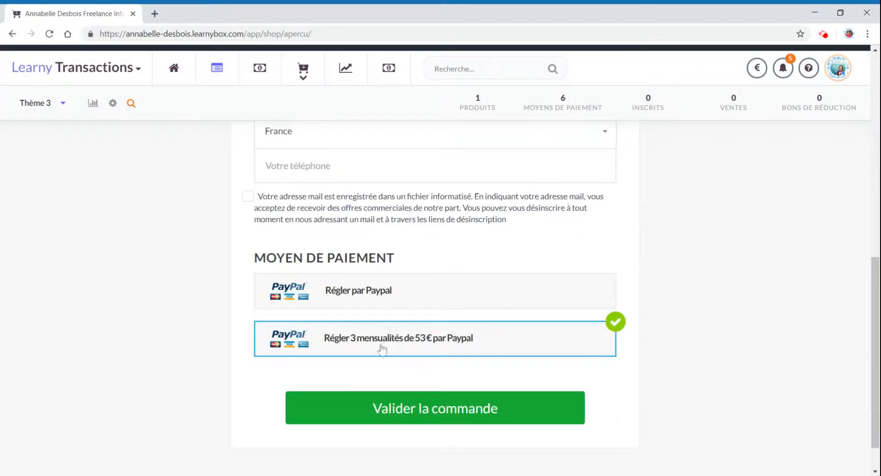
scroll(179, 342, up, 8)
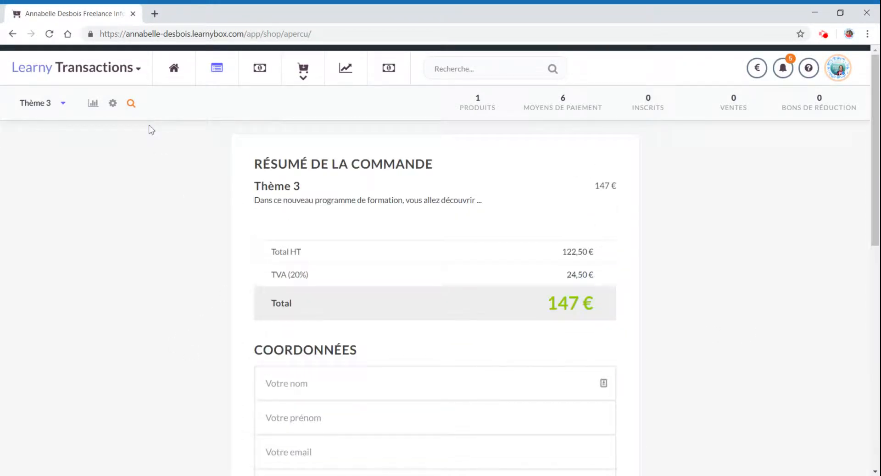
scroll(137, 124, down, 8)
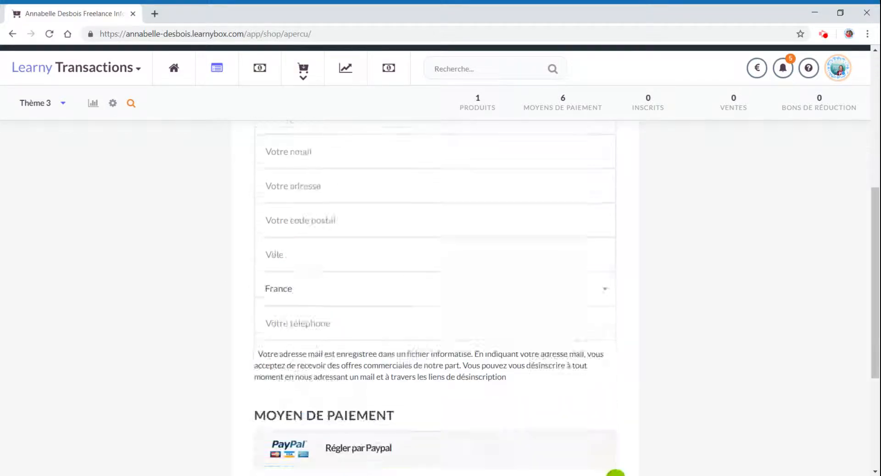
drag(516, 277, 263, 252)
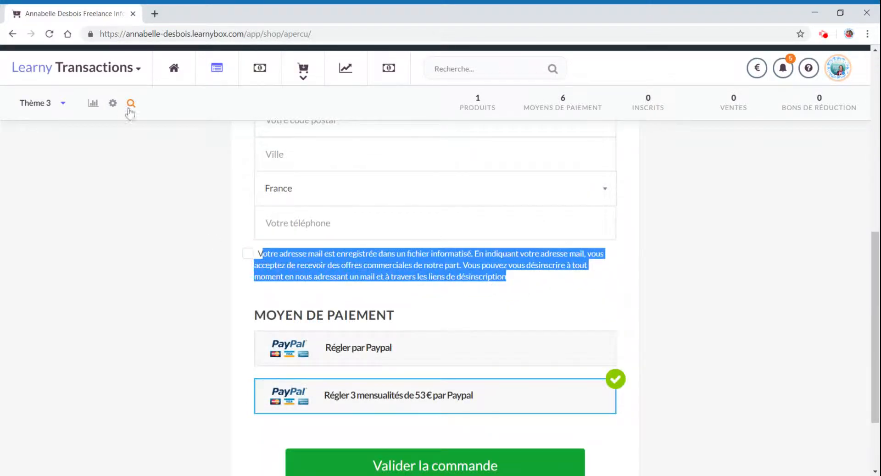
- Open the form's field settings and enable the general terms of sale option
click(112, 102)
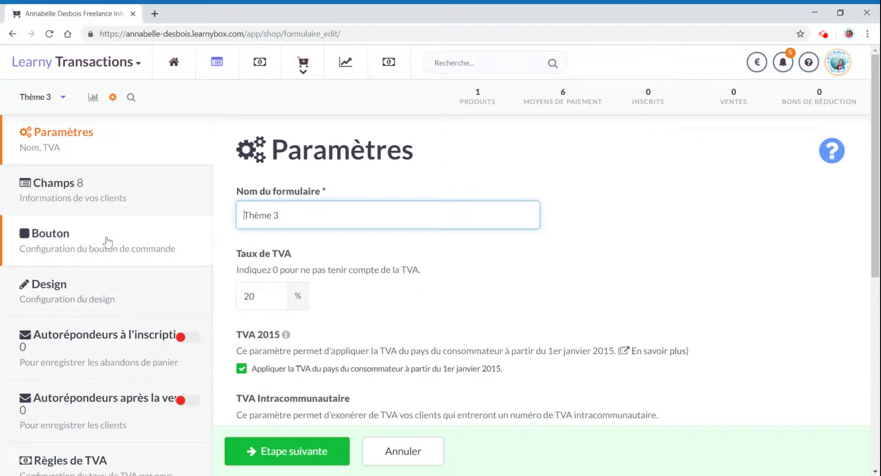
scroll(360, 264, down, 5)
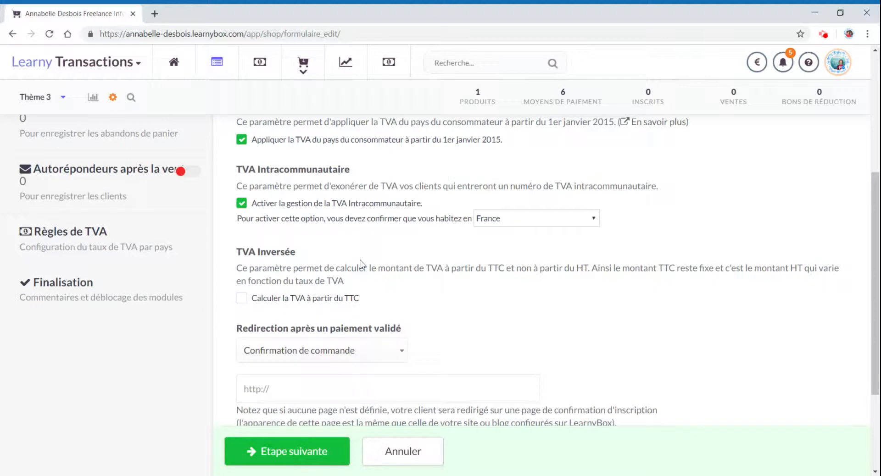
scroll(360, 264, up, 5)
click(69, 188)
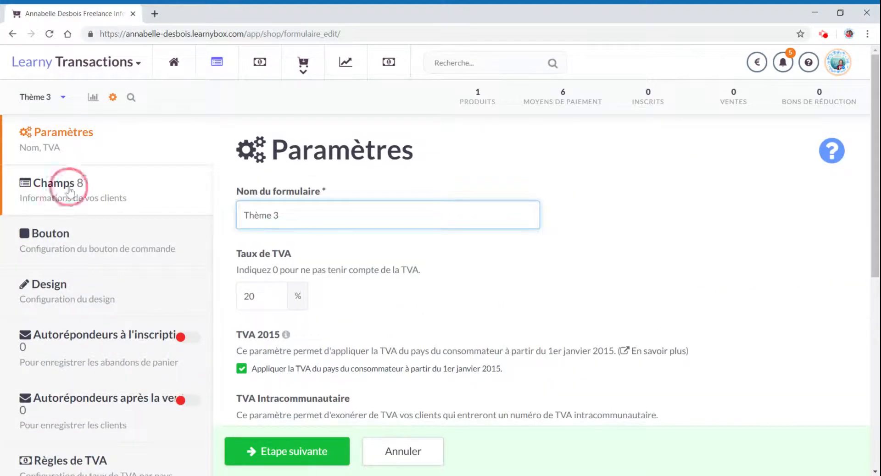
scroll(477, 335, down, 5)
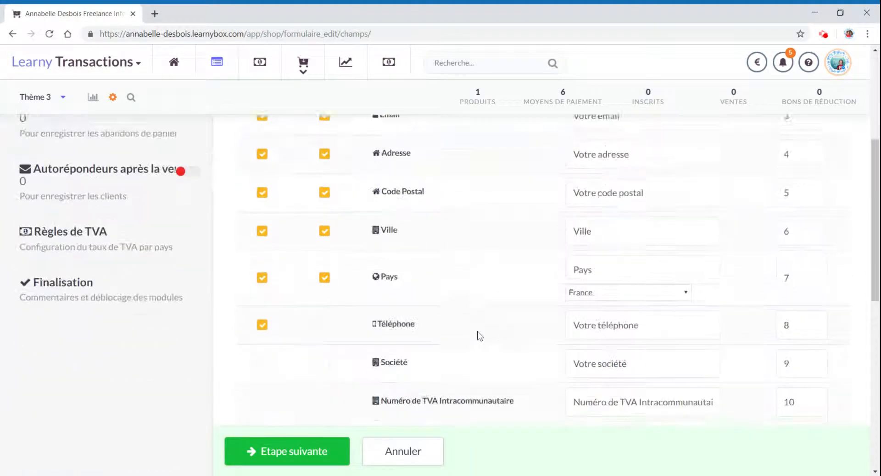
scroll(478, 336, down, 8)
click(251, 151)
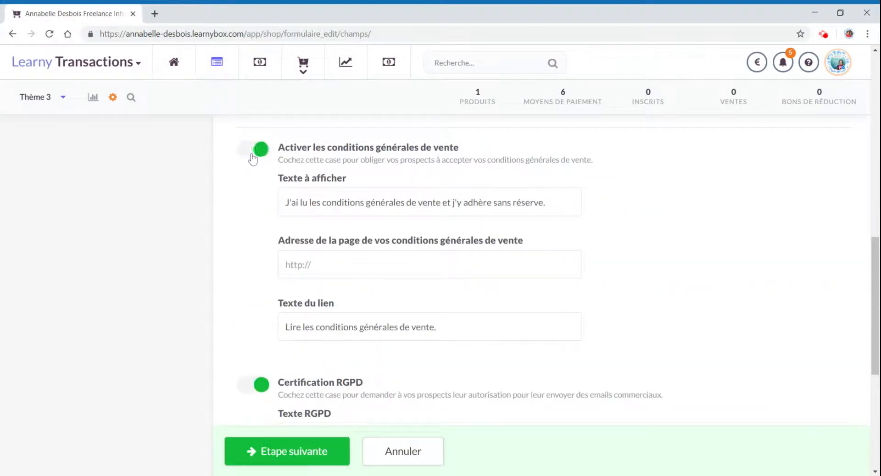
click(379, 266)
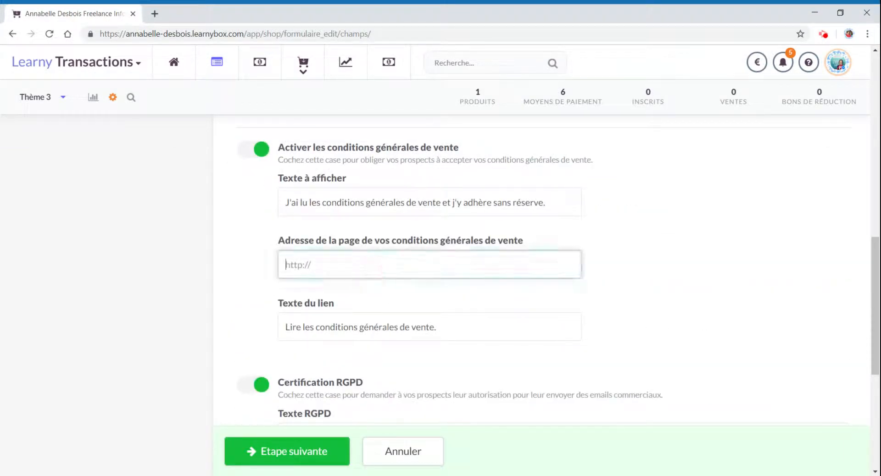
click(669, 280)
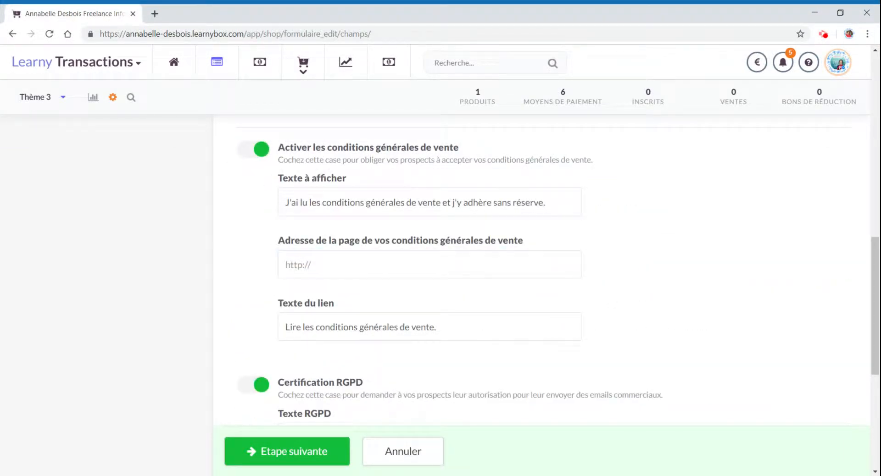
- Duplicate the tab, open the site's CGV et CGU page from the Site & Blog pages and copy its URL
right_click(100, 13)
click(115, 72)
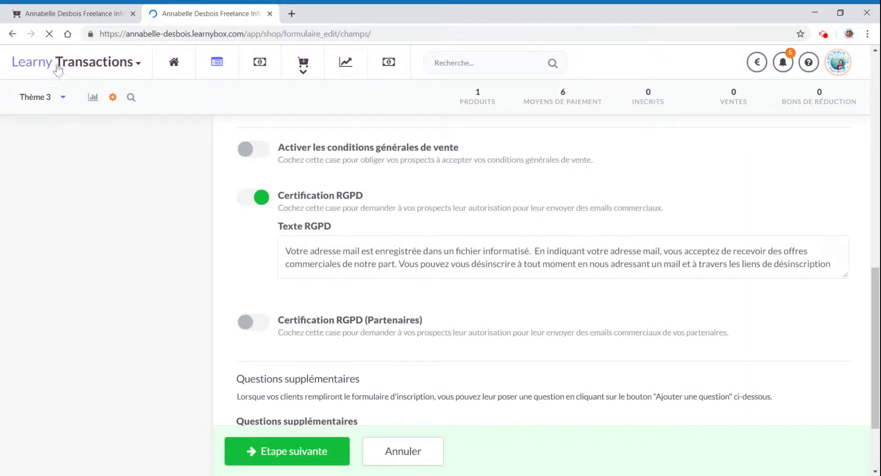
click(58, 69)
click(60, 112)
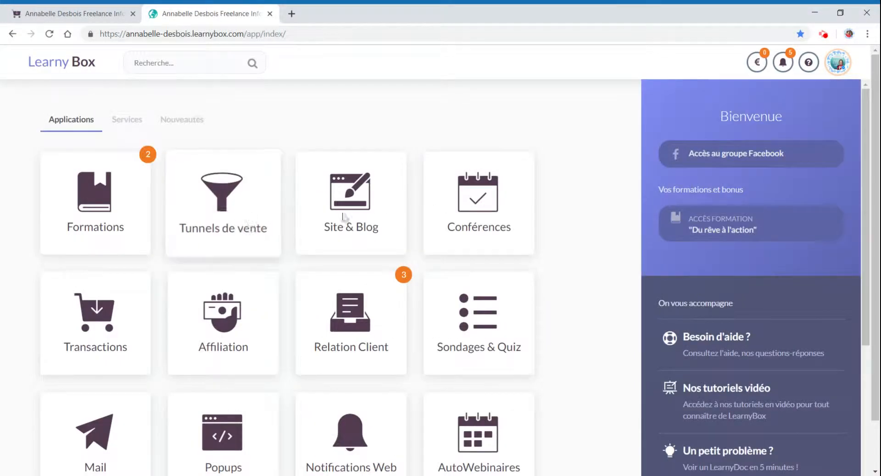
click(343, 216)
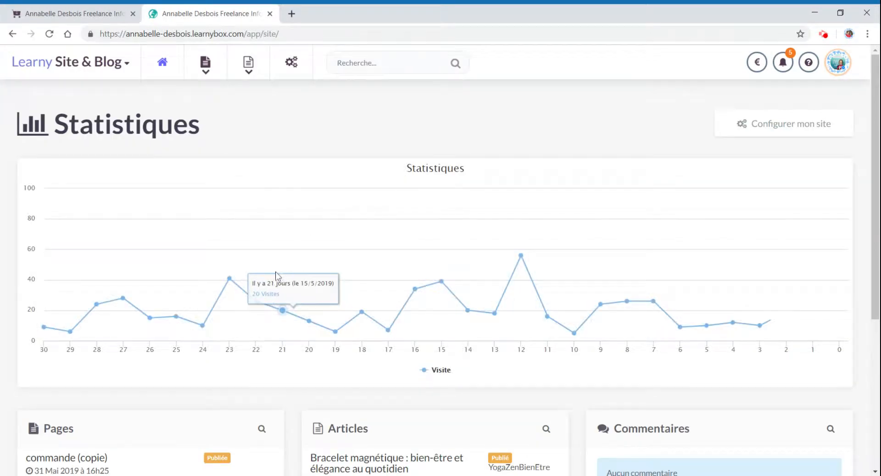
scroll(276, 275, down, 4)
scroll(122, 323, down, 1)
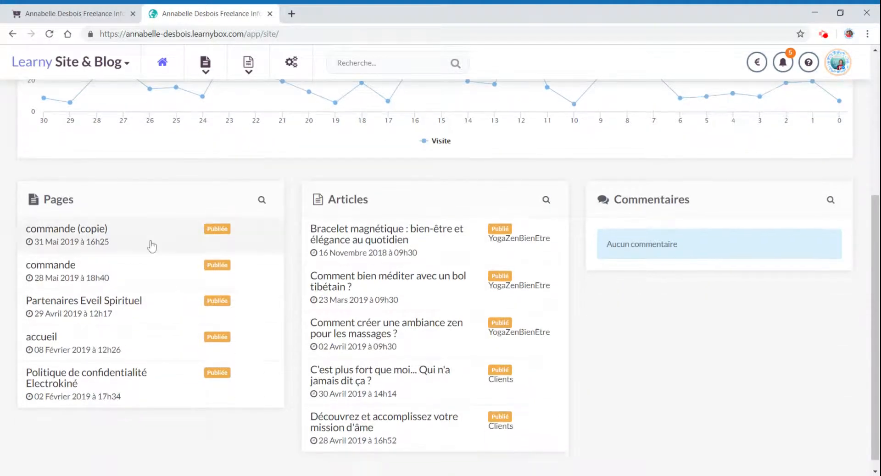
click(70, 202)
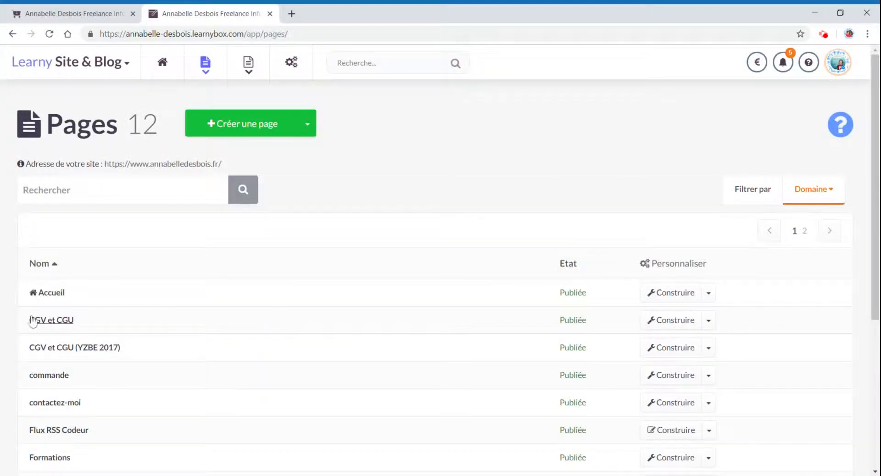
click(50, 321)
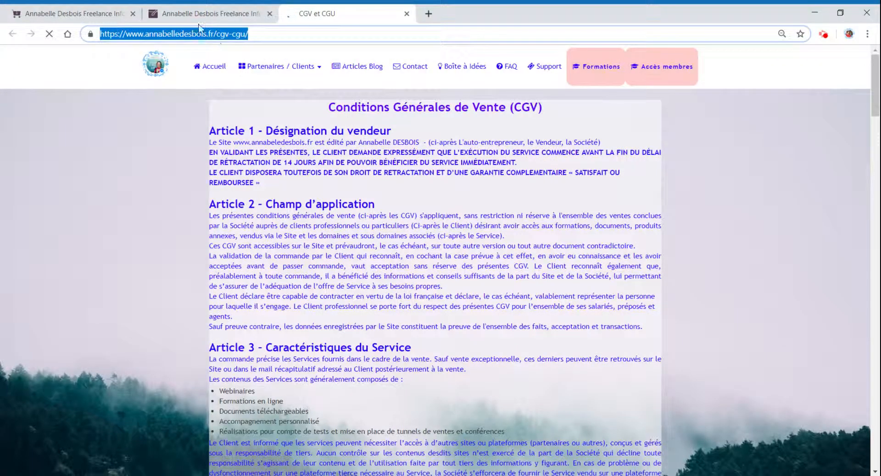
click(197, 18)
- Paste the CGV et CGU page URL into the terms of sale page address field
click(69, 14)
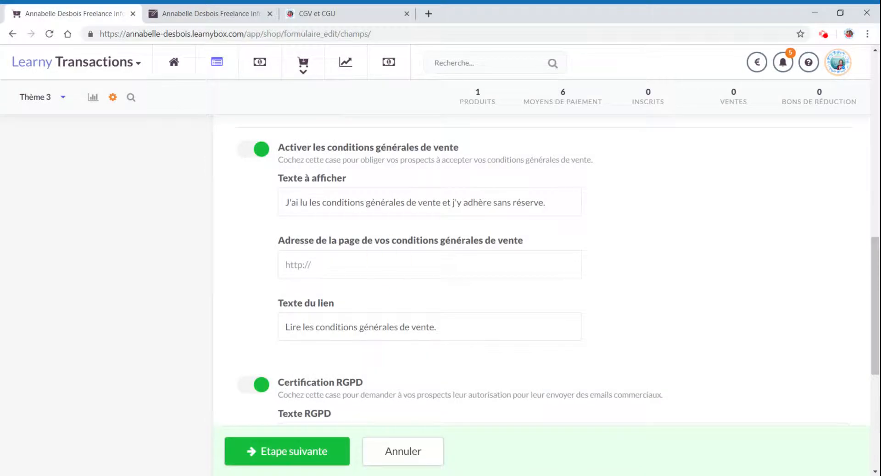
click(389, 265)
text(https://www.annabelledesbois.fr/cgv-cgu/)
click(710, 303)
- Save the form field settings and move on to the order button settings
scroll(460, 314, down, 4)
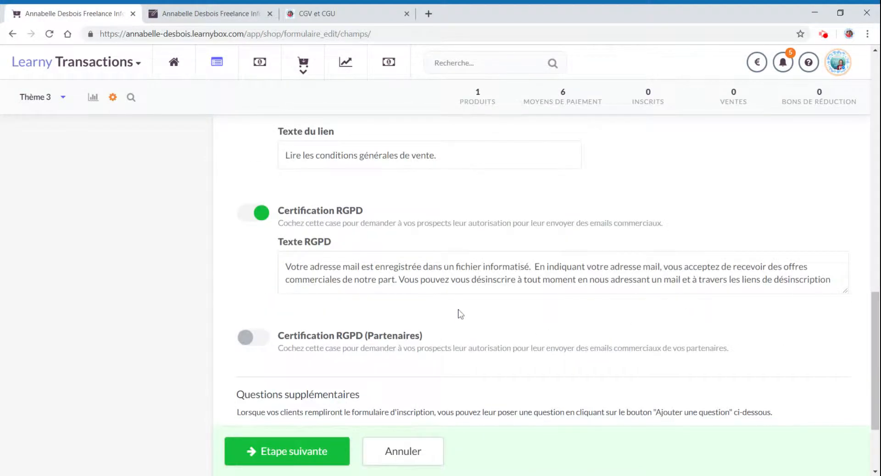
scroll(460, 314, down, 2)
scroll(410, 303, up, 12)
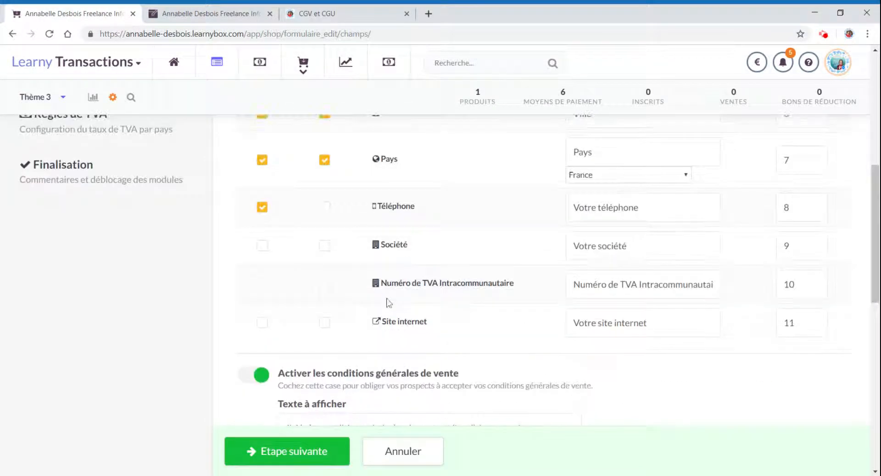
scroll(425, 413, down, 3)
scroll(413, 403, up, 15)
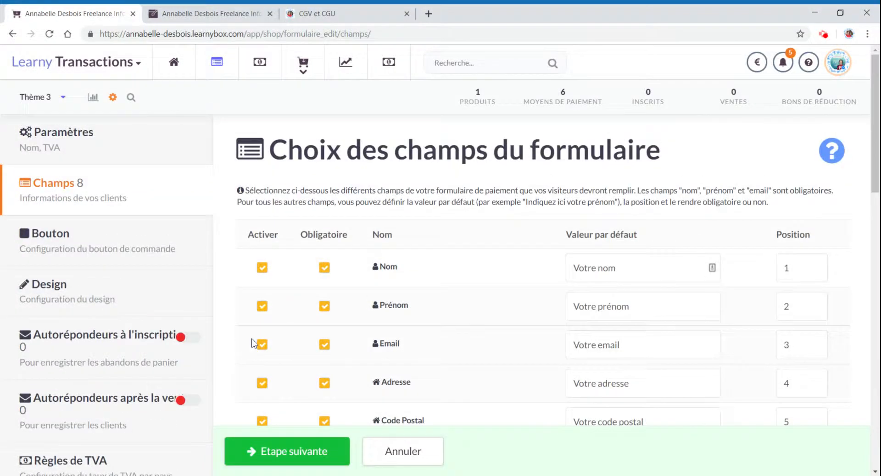
click(279, 455)
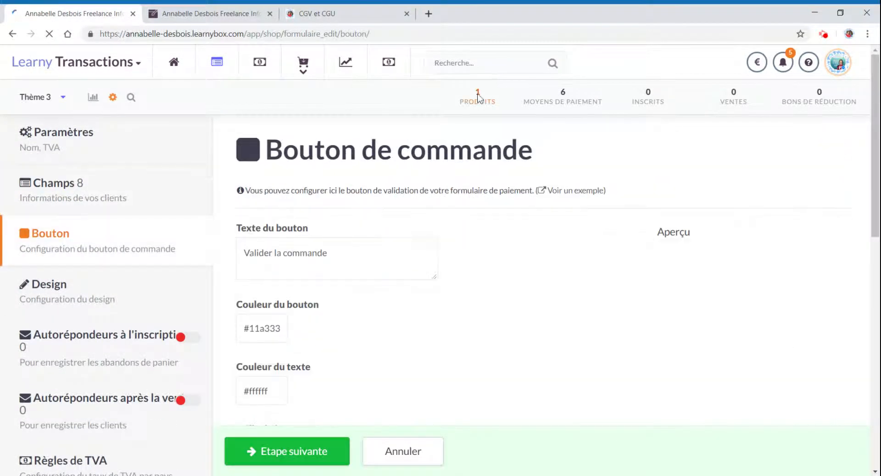
- Preview the payment form and test the link to read the general terms of sale
click(131, 99)
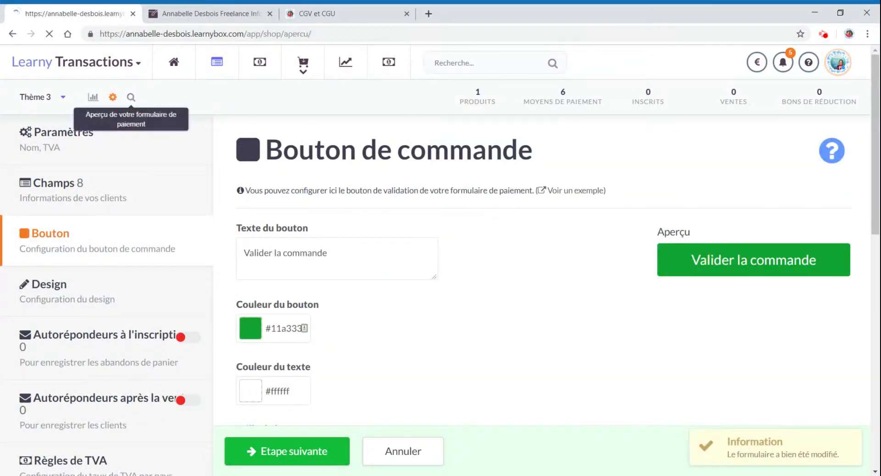
scroll(628, 268, down, 10)
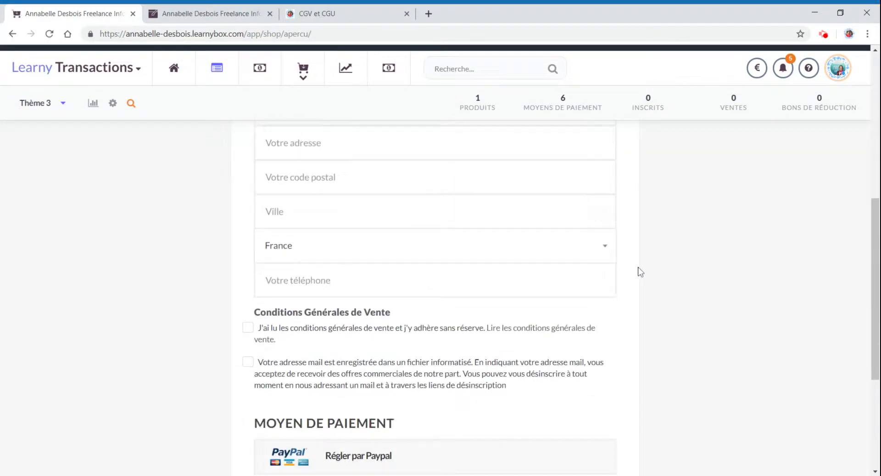
scroll(287, 243, up, 1)
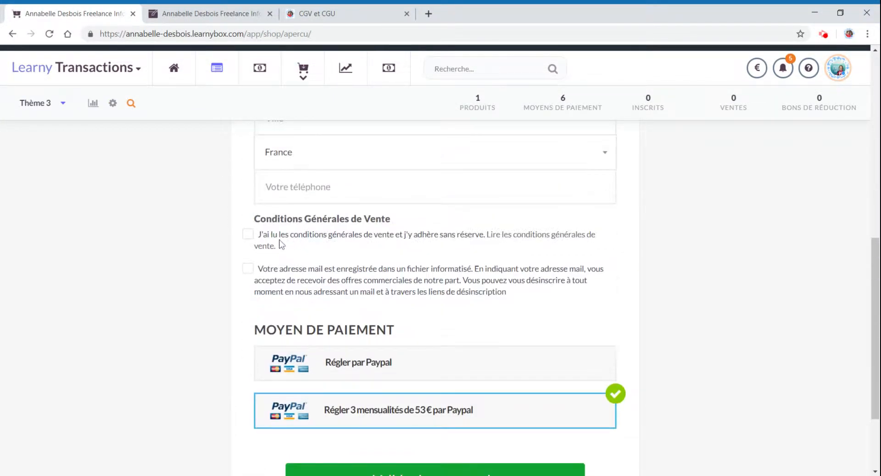
click(280, 240)
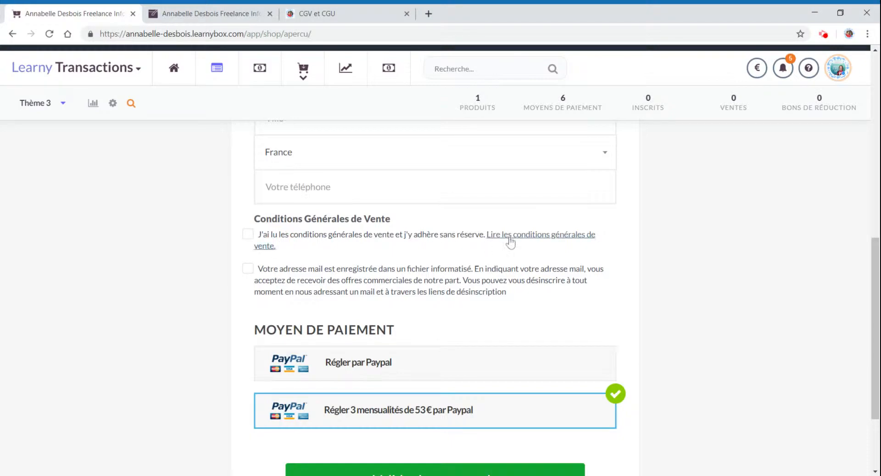
click(509, 235)
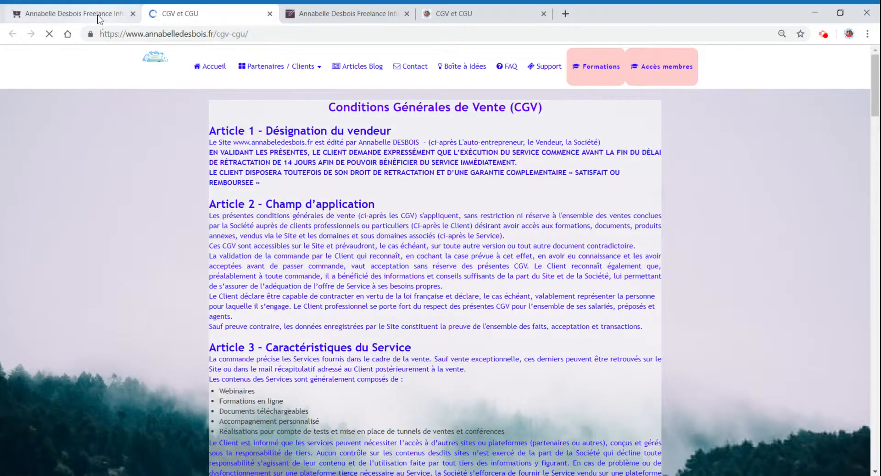
click(73, 14)
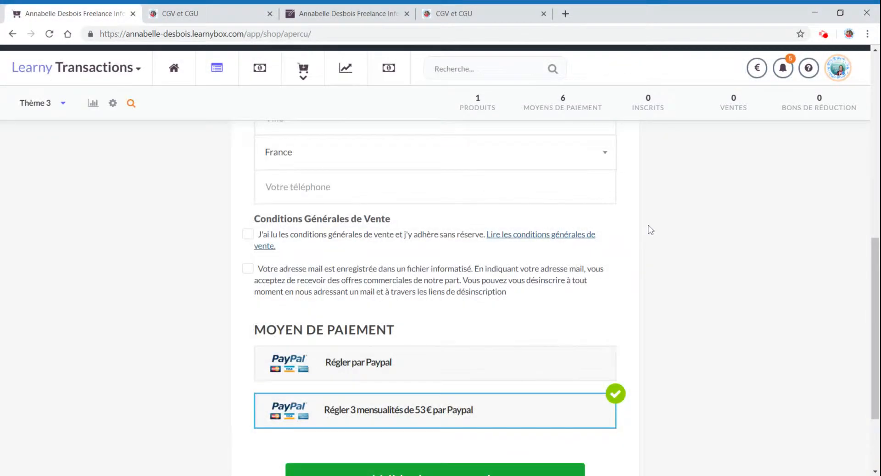
- Select the third design theme and move the payment method choice and validation button into column 2
scroll(649, 229, up, 10)
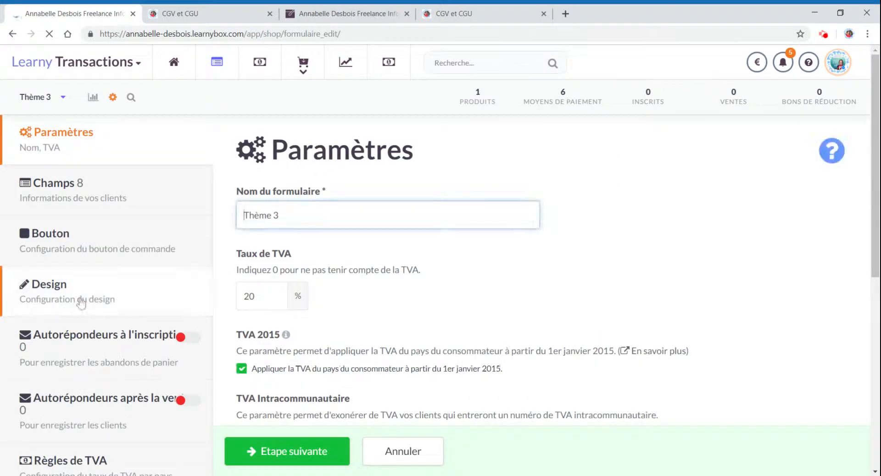
click(64, 299)
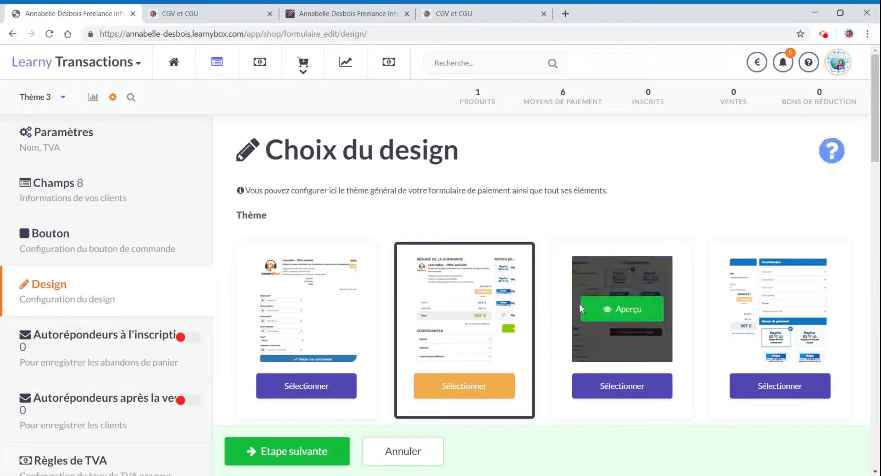
scroll(628, 293, down, 1)
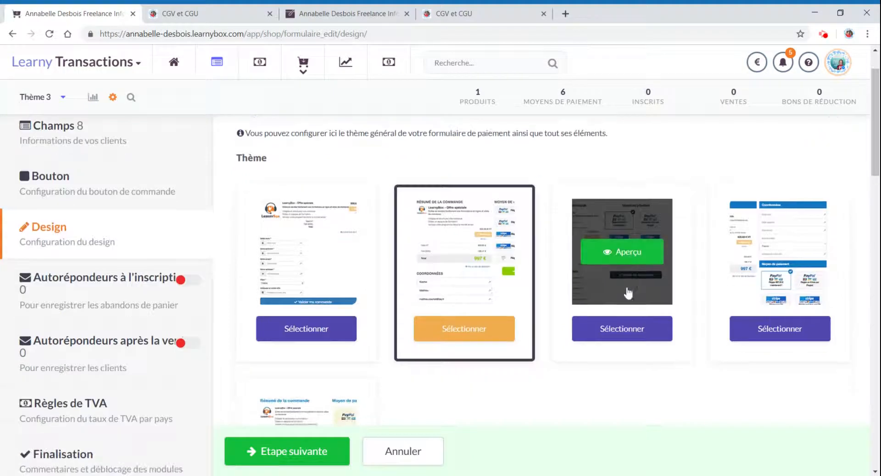
click(629, 336)
scroll(527, 360, down, 7)
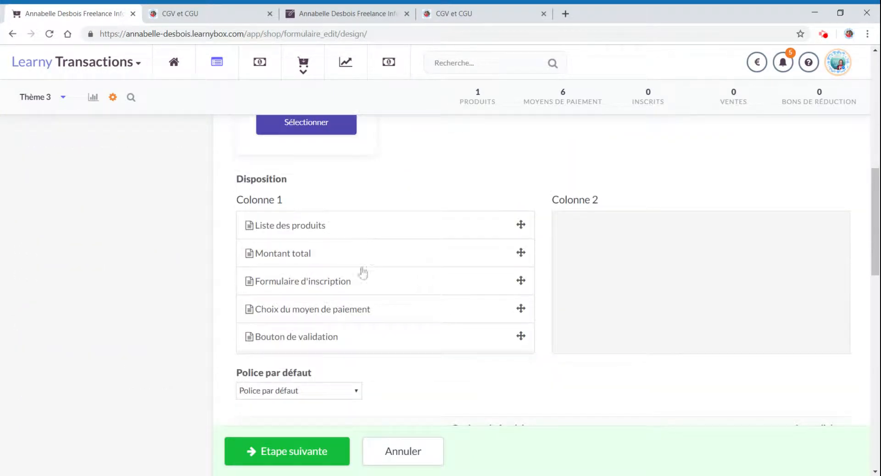
drag(401, 317, 621, 278)
drag(353, 325, 656, 277)
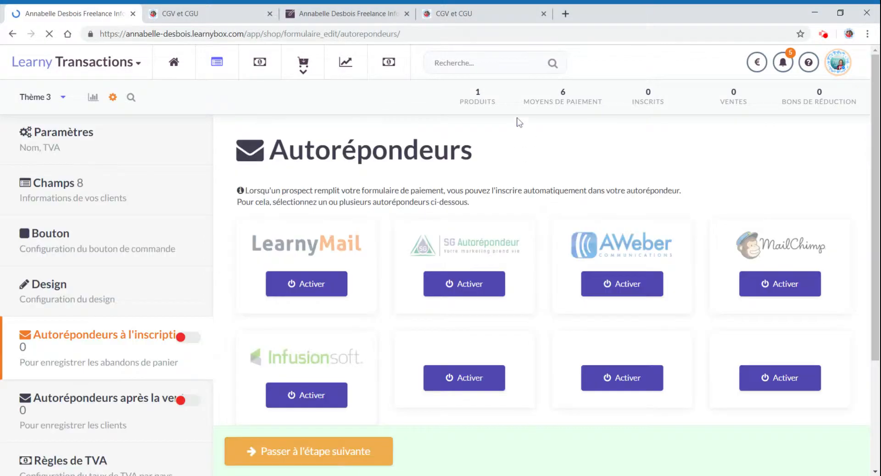
- Preview the payment form to check the new two-column layout
click(130, 98)
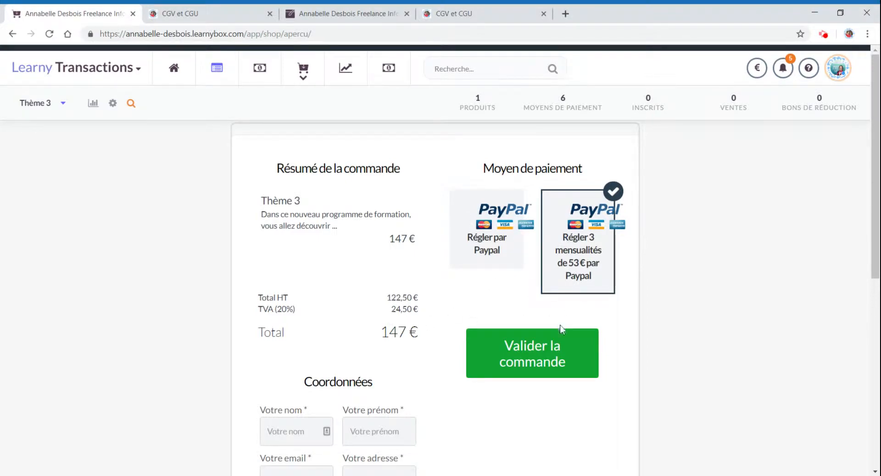
scroll(584, 299, down, 5)
scroll(597, 294, up, 5)
scroll(716, 221, down, 4)
scroll(618, 250, up, 4)
- Reopen the design settings and move the payment method choice back into column 1 below the registration form
click(112, 103)
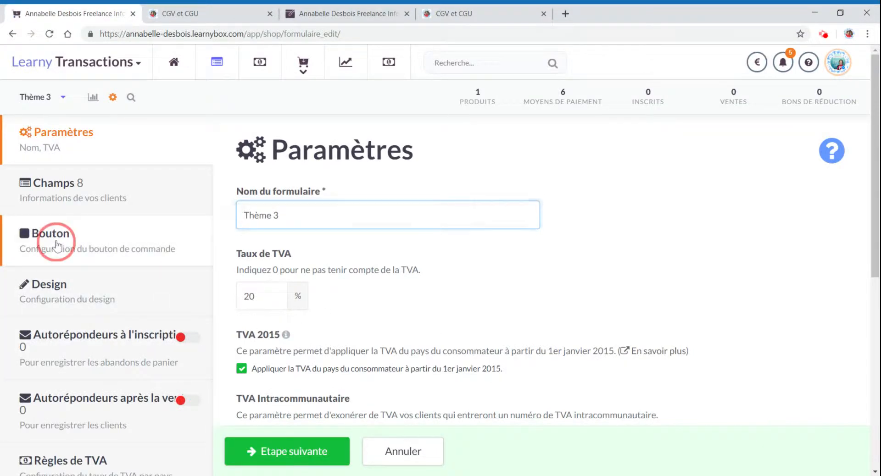
click(55, 233)
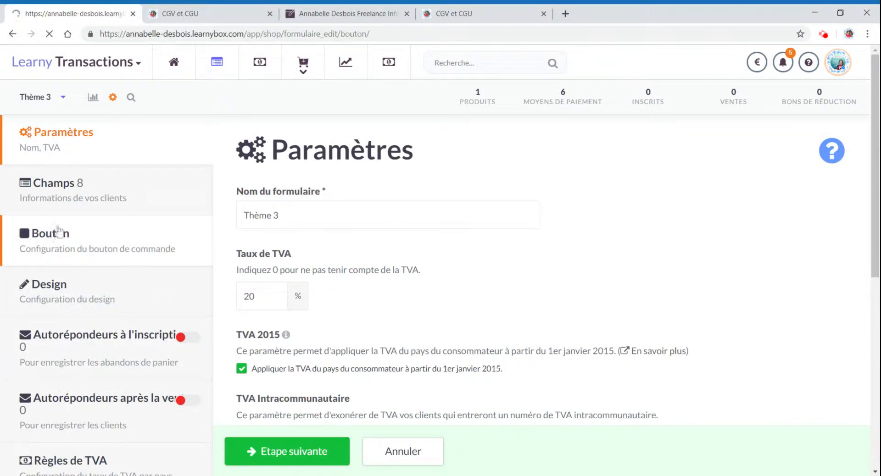
click(70, 313)
scroll(618, 321, down, 10)
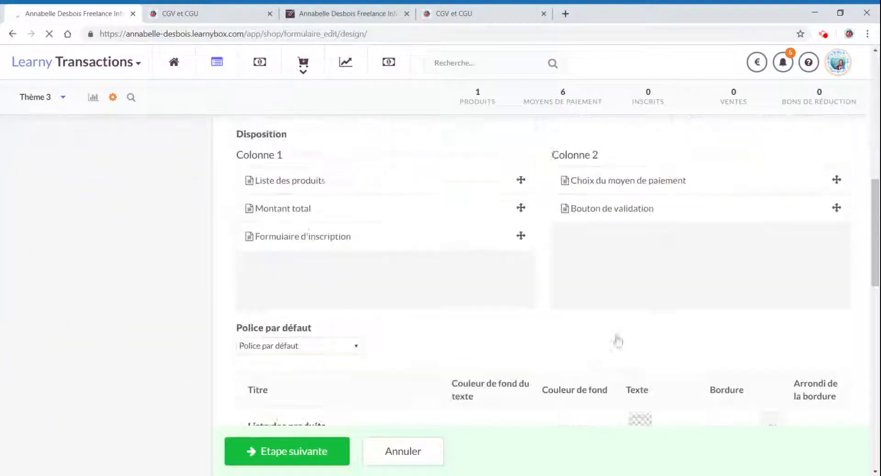
drag(596, 167, 430, 266)
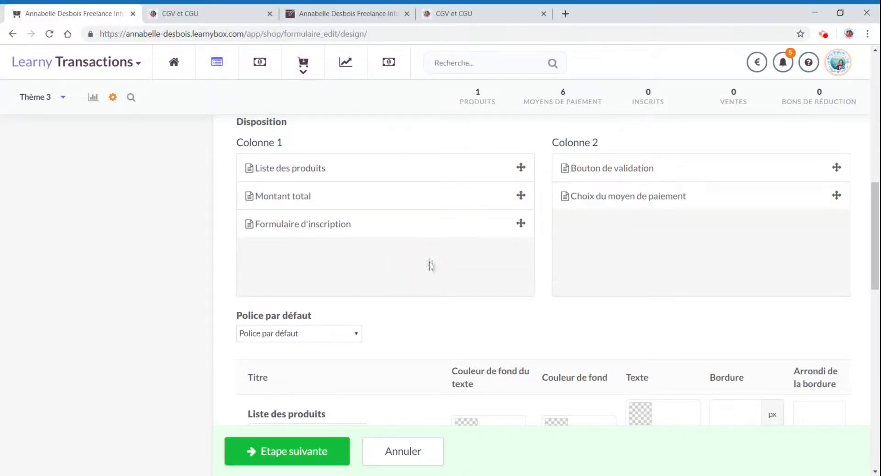
drag(592, 202, 248, 255)
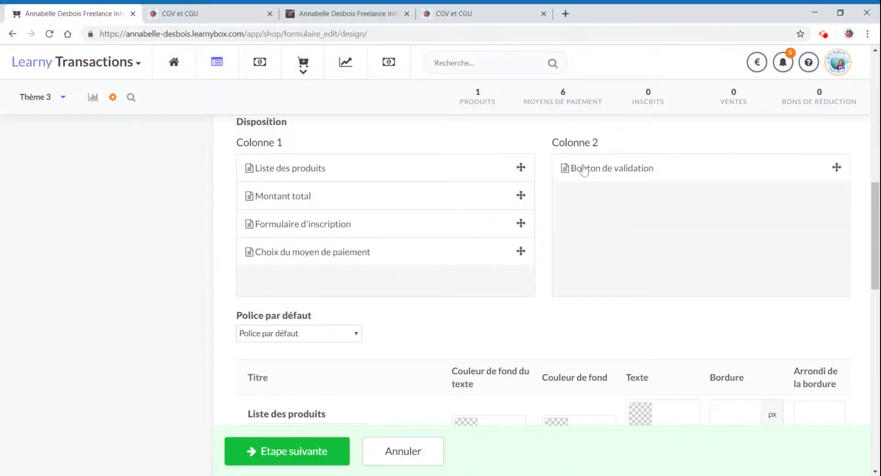
- Move the validation button into column 1 below the payment method choice, save the design and preview the form
drag(570, 170, 234, 288)
click(250, 455)
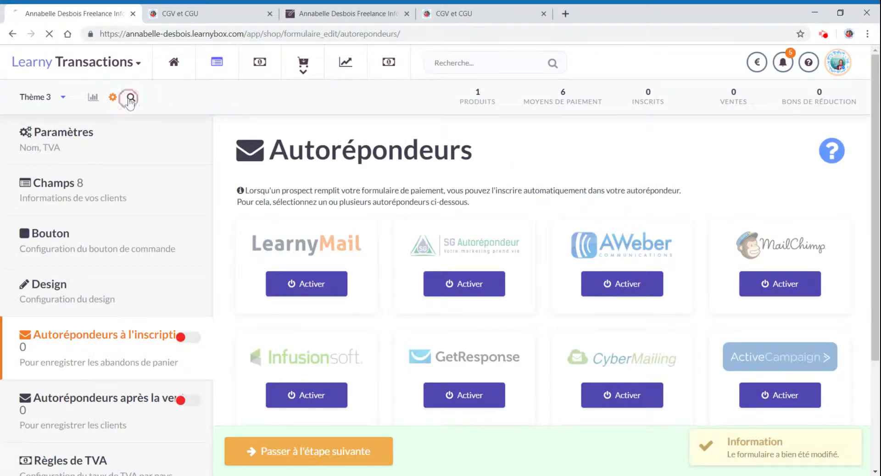
click(130, 99)
scroll(644, 374, down, 10)
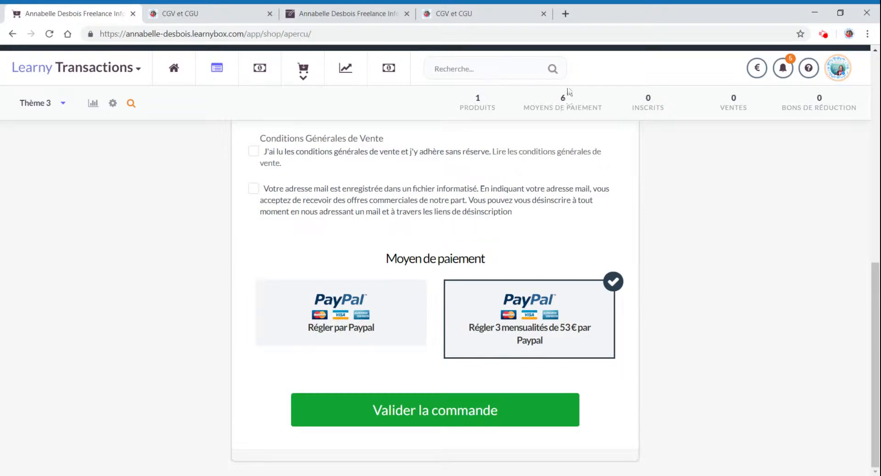
- Activate the Virement bank transfer payment method in the payment methods list
click(563, 101)
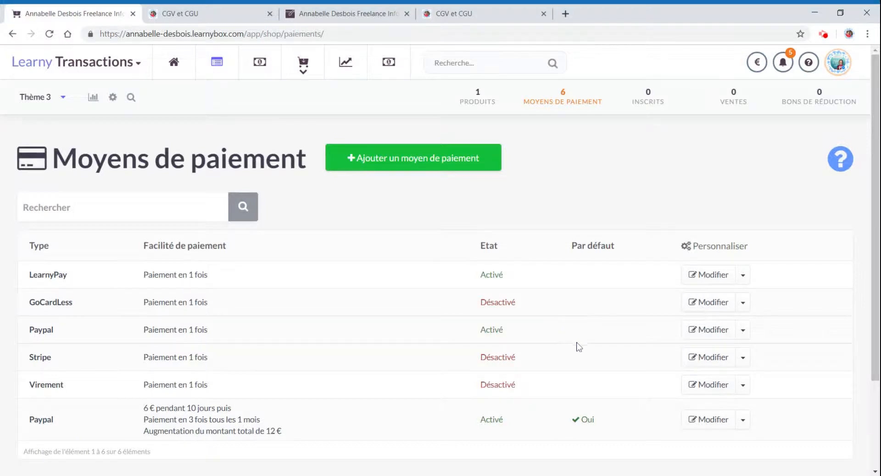
click(743, 385)
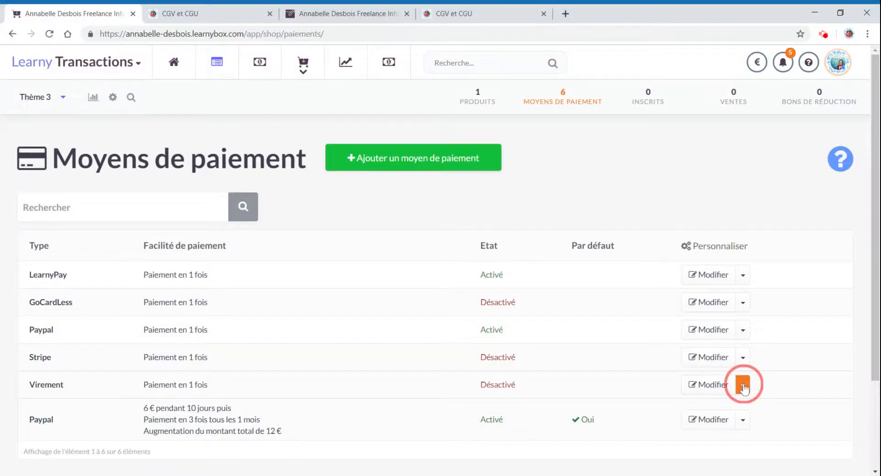
click(720, 409)
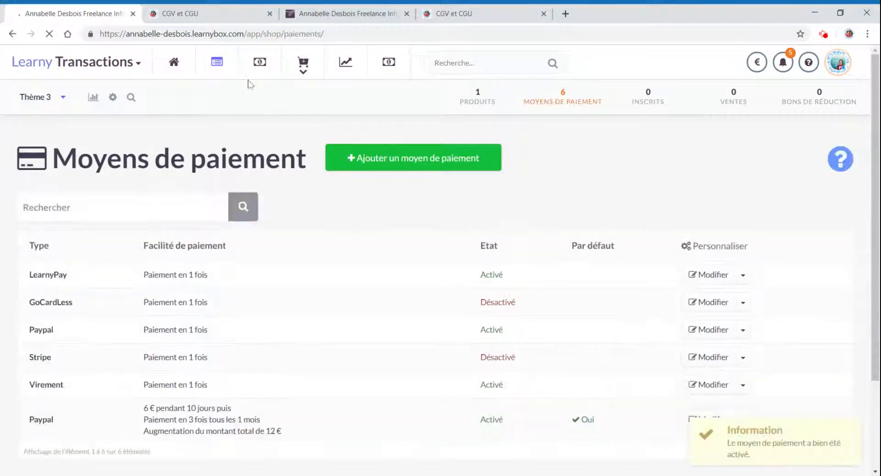
- Preview the payment form to check the payment method choices offered
click(133, 99)
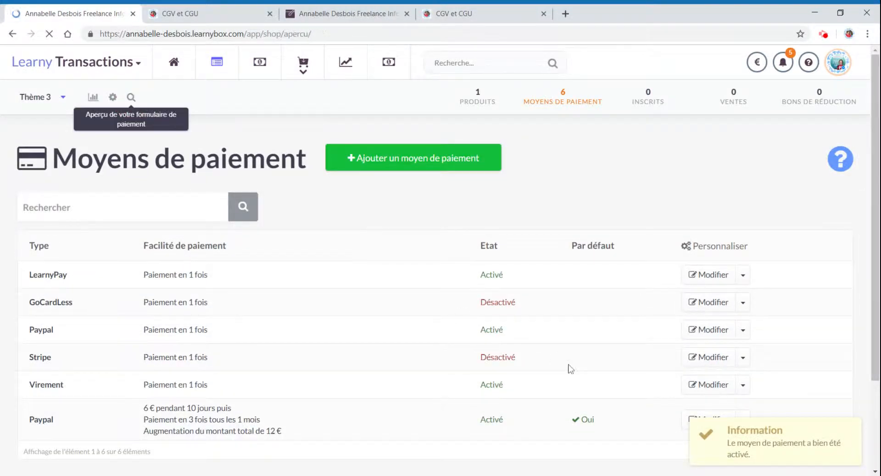
scroll(569, 360, down, 5)
scroll(568, 361, down, 6)
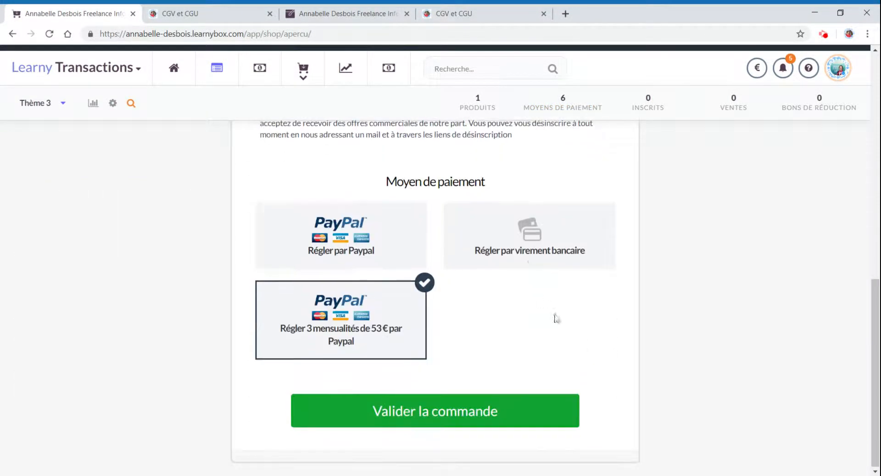
- Deactivate and reactivate the LearnyPay payment method
click(563, 103)
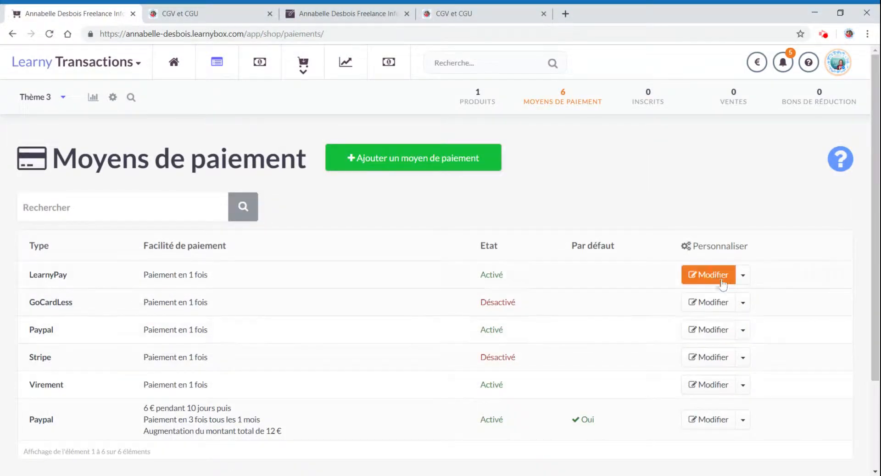
click(743, 275)
click(714, 301)
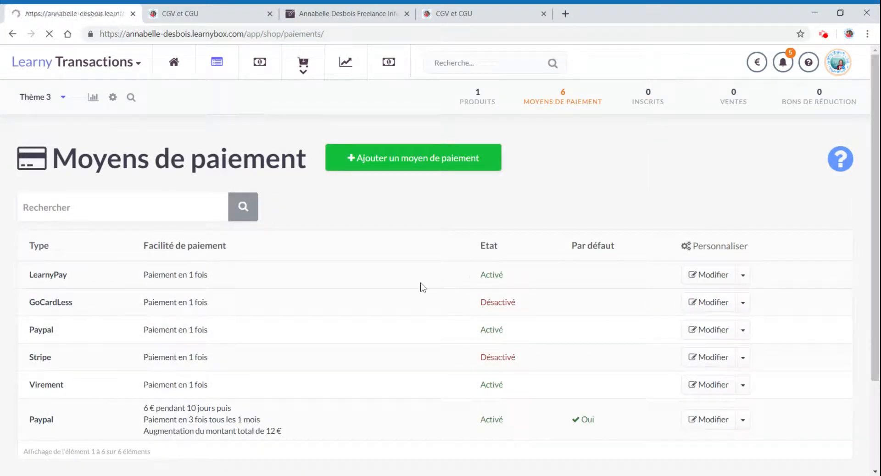
click(742, 275)
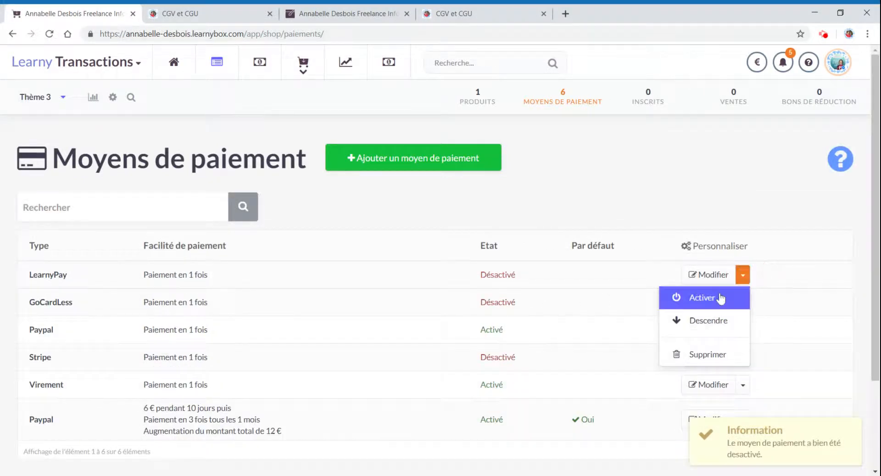
click(716, 298)
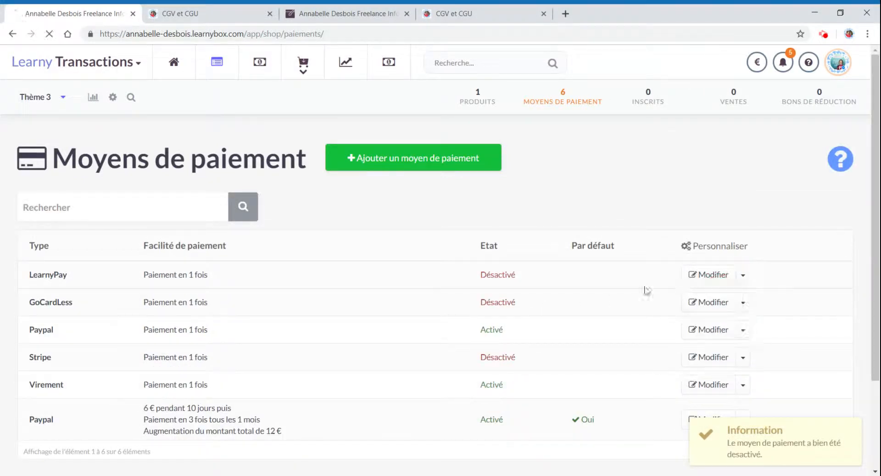
- Preview the payment form again
click(131, 97)
scroll(612, 254, down, 10)
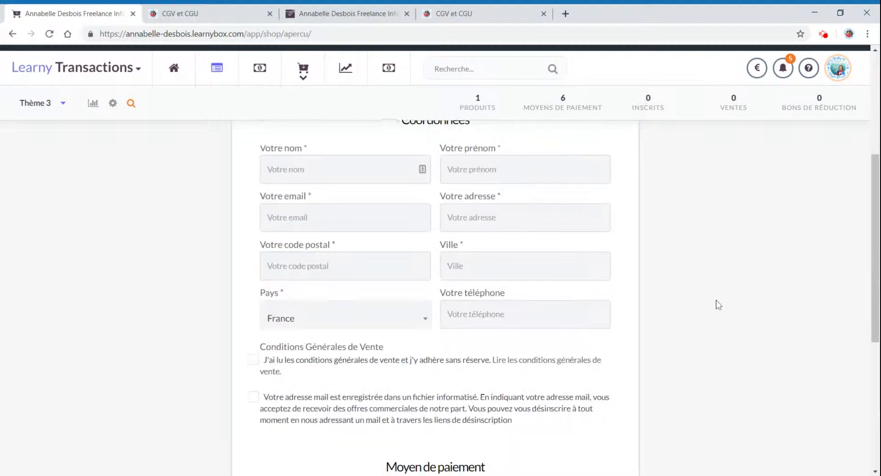
- Edit the LearnyPay payment method and make it the pre-selected default payment method
click(551, 100)
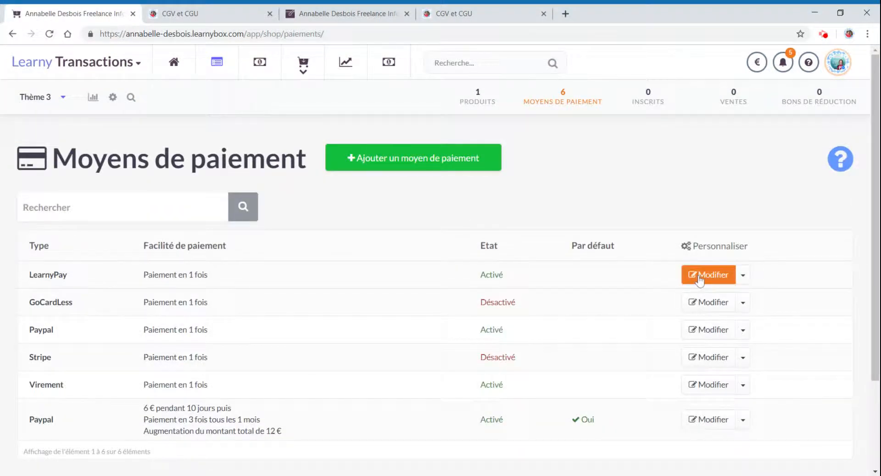
click(699, 275)
scroll(265, 275, down, 7)
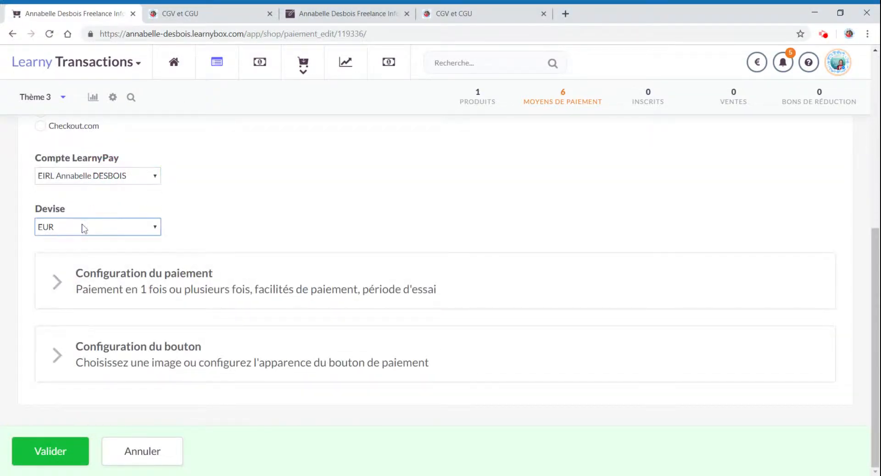
click(193, 274)
scroll(195, 274, down, 4)
scroll(192, 275, down, 2)
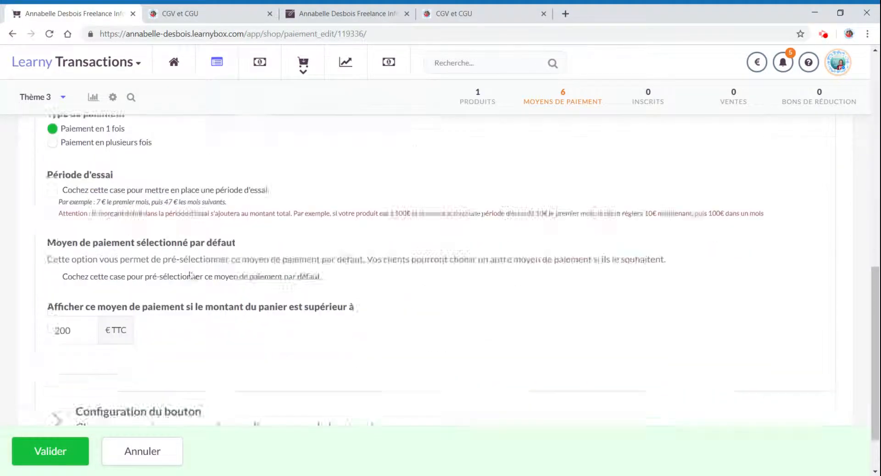
click(104, 212)
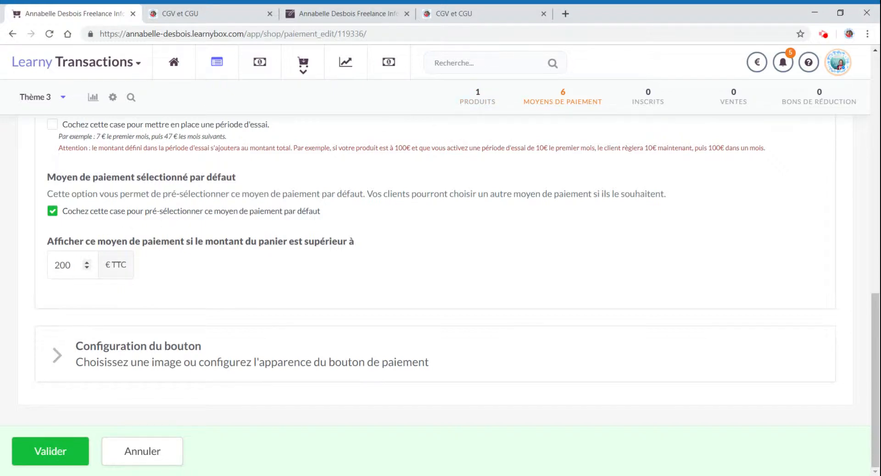
- Clear LearnyPay's minimum cart amount for display and save the payment method
click(55, 265)
drag(65, 266, 19, 266)
key(BackSpace)
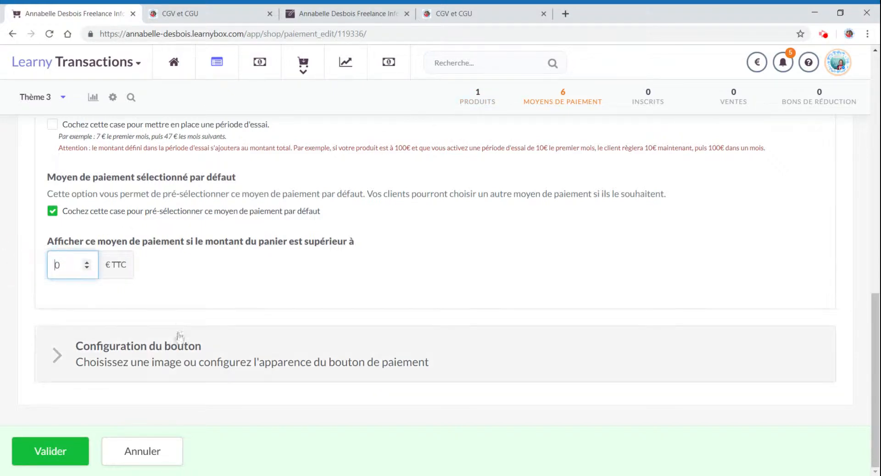
click(129, 363)
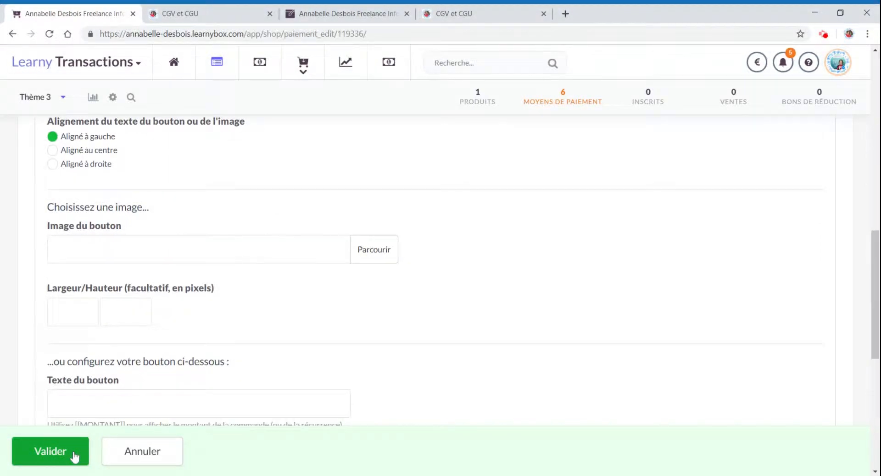
click(71, 455)
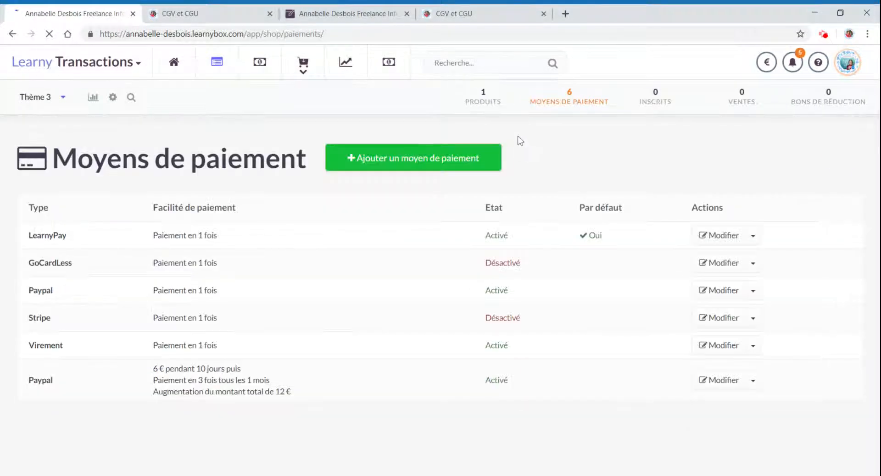
- Preview the payment form to check the payment method choices and their order
click(129, 98)
scroll(726, 324, down, 8)
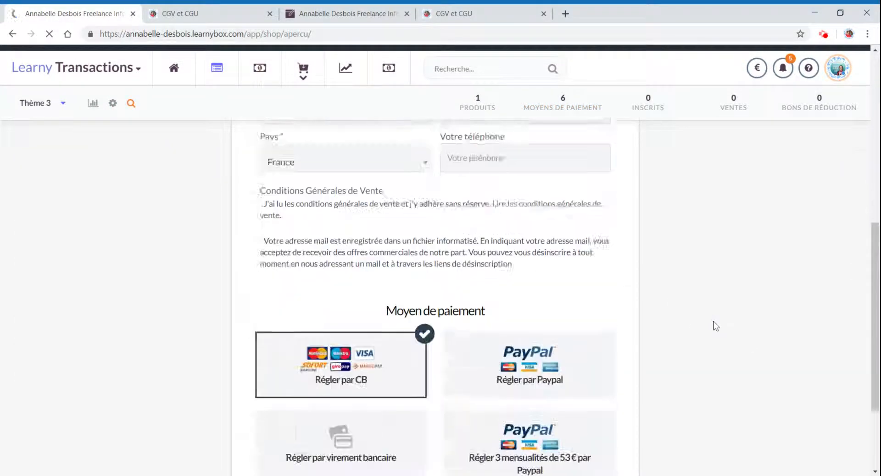
scroll(712, 326, down, 3)
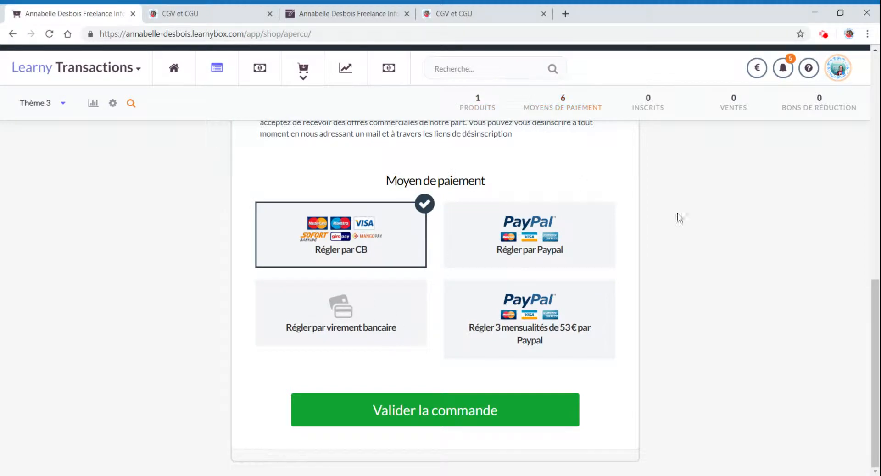
scroll(708, 246, up, 10)
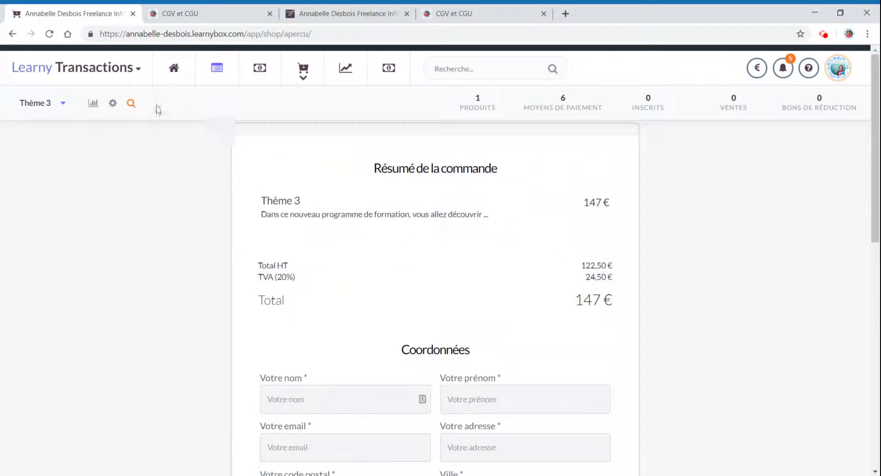